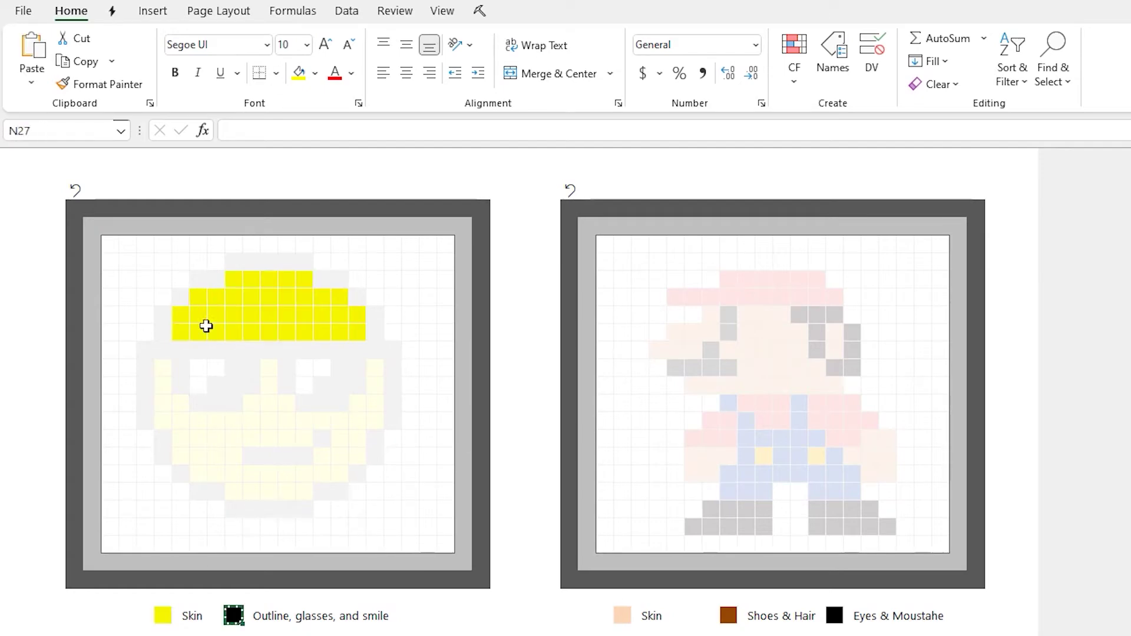
# Step: Paint yellow skin beside the smiley's hat and a black outline around the hat and brim
pyautogui.hotkey('ctrl', 'v')
pyautogui.moveTo(401, 351); pyautogui.dragTo(145, 421)
pyautogui.hotkey('ctrl', 'v')
pyautogui.moveTo(164, 439); pyautogui.dragTo(164, 456)
pyautogui.hotkey('ctrl', 'v')
pyautogui.click(181, 475)
pyautogui.hotkey('ctrl', 'v')
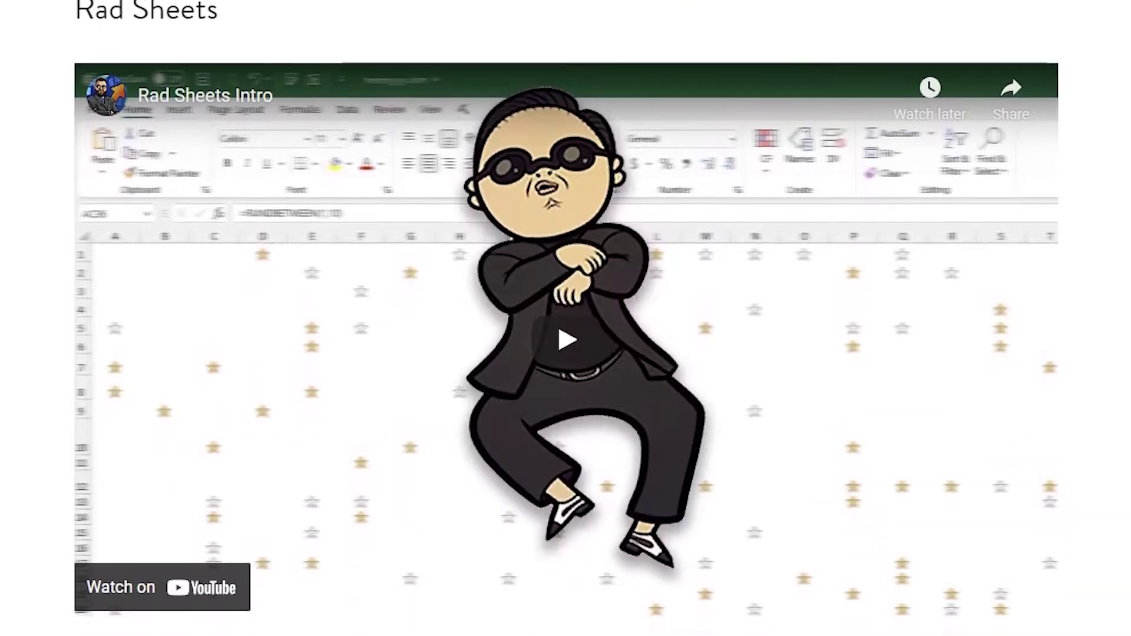
# Step: Scroll down to the faded Mario picture
pyautogui.scroll(-12, 566, 318)
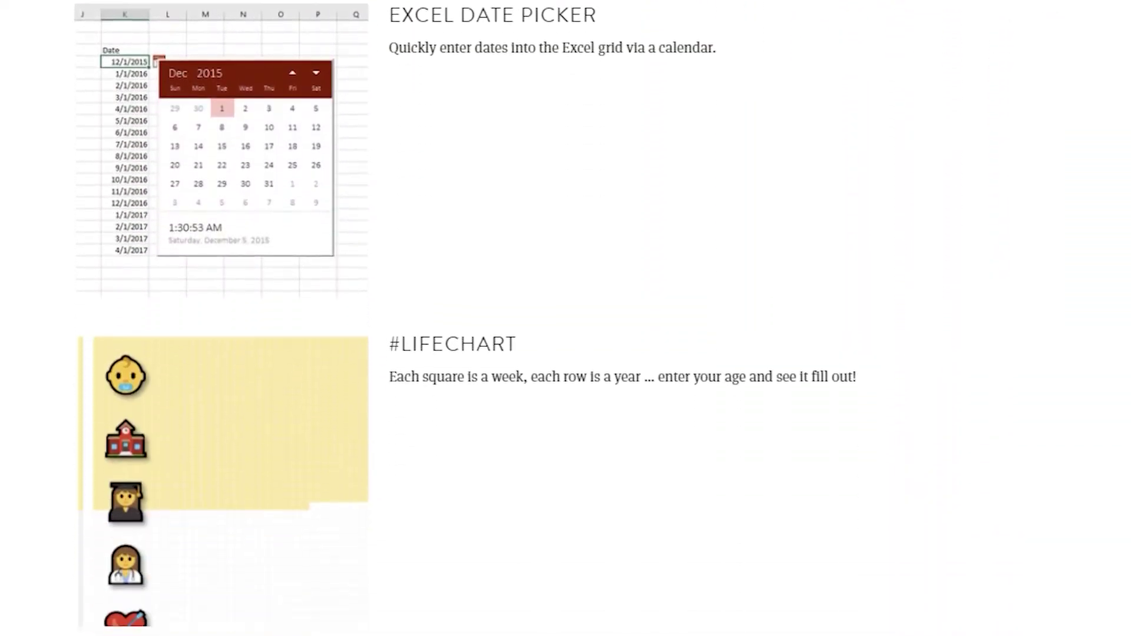
pyautogui.scroll(-12, 565, 318)
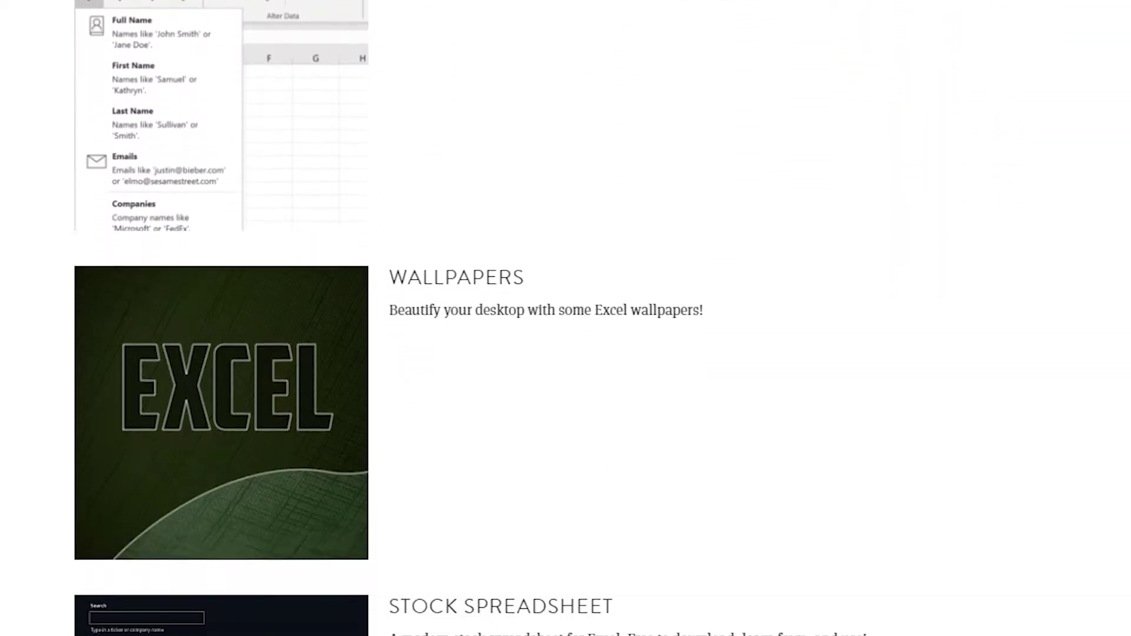
pyautogui.scroll(-5, 566, 318)
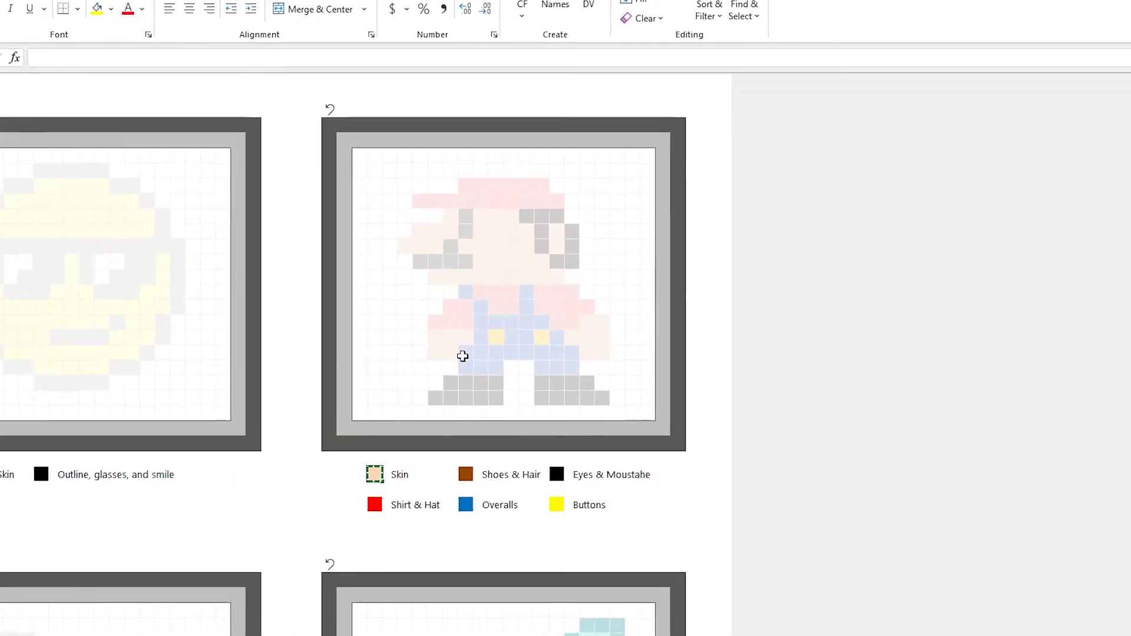
# Step: Fill Mario's hand cells on both sides of the overalls with skin colour
pyautogui.moveTo(436, 352)
pyautogui.mouseDown()
pyautogui.moveTo(460, 333)
pyautogui.moveTo(427, 338)
pyautogui.mouseUp()
pyautogui.hotkey('ctrl', 'v')
pyautogui.hotkey('ctrl', 'v')
pyautogui.moveTo(583, 345); pyautogui.dragTo(613, 323)
pyautogui.hotkey('ctrl', 'v')
# Step: Paint skin colour into Mario's face and eye-area cells
pyautogui.hotkey('ctrl', 'v')
pyautogui.moveTo(598, 364); pyautogui.dragTo(613, 363)
pyautogui.hotkey('ctrl', 'v')
pyautogui.moveTo(554, 200); pyautogui.dragTo(554, 221)
pyautogui.hotkey('ctrl', 'v')
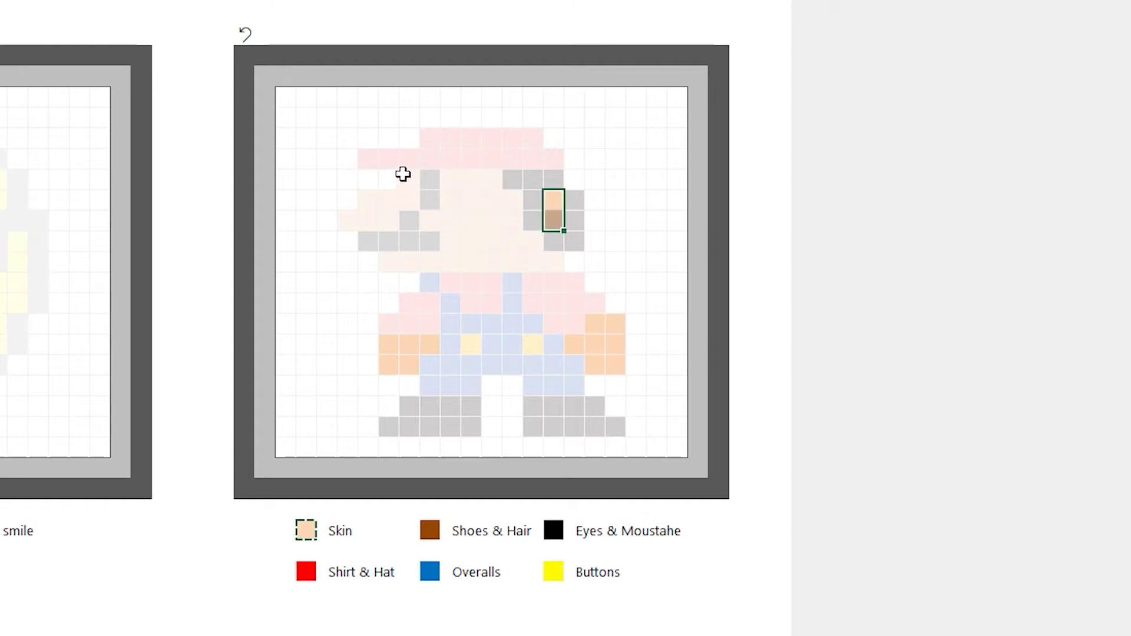
pyautogui.moveTo(403, 173); pyautogui.dragTo(354, 220)
pyautogui.hotkey('ctrl', 'v')
# Step: Fill the remaining face cells above the eye row with skin colour
pyautogui.hotkey('ctrl', 'v')
pyautogui.click(382, 220)
pyautogui.hotkey('ctrl', 'v')
pyautogui.moveTo(389, 260); pyautogui.dragTo(463, 179)
pyautogui.hotkey('ctrl', 'v')
pyautogui.hotkey('ctrl', 'v')
pyautogui.hotkey('ctrl', 'v')
pyautogui.click(511, 199)
pyautogui.hotkey('ctrl', 'v')
pyautogui.hotkey('ctrl', 'v')
pyautogui.click(471, 180)
pyautogui.hotkey('ctrl', 'v')
pyautogui.click(488, 180)
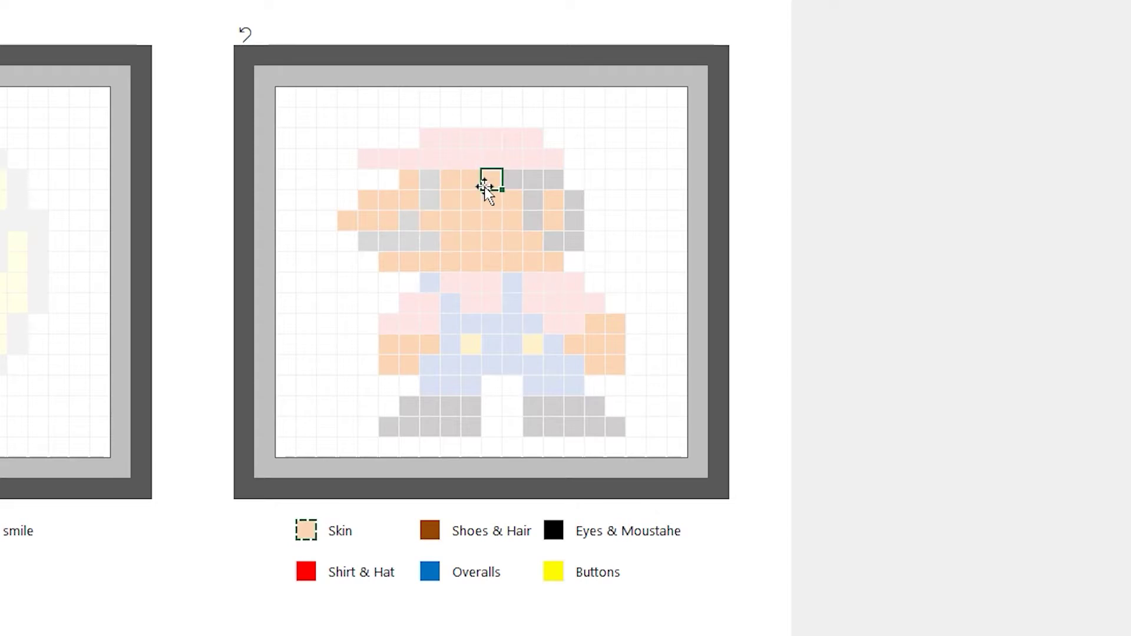
pyautogui.hotkey('ctrl', 'v')
pyautogui.click(435, 532)
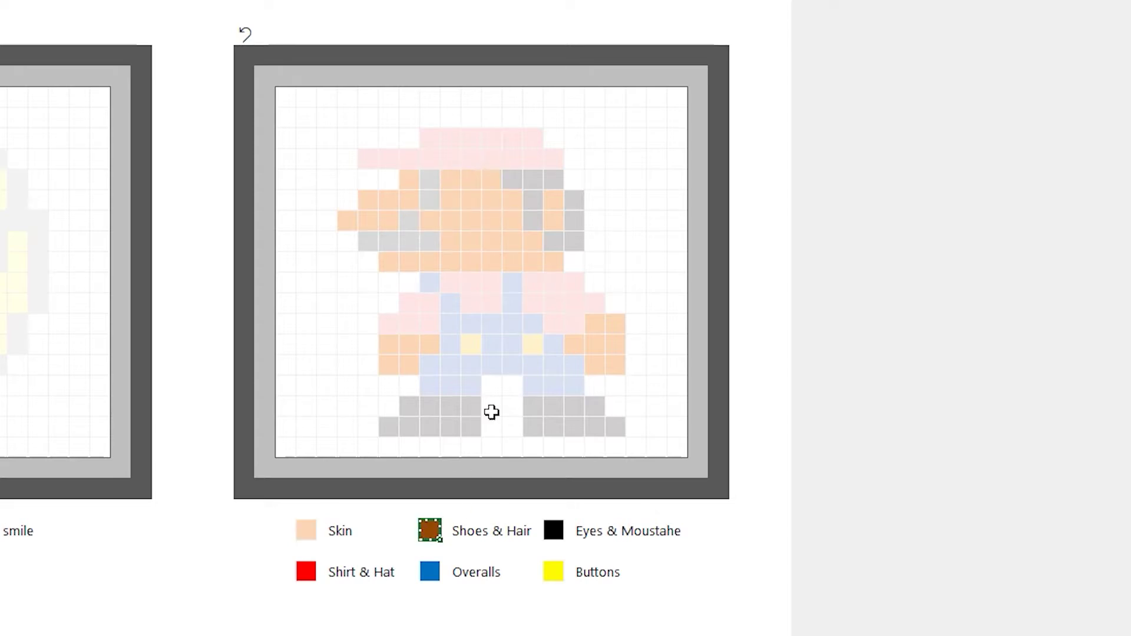
# Step: Paint both of Mario's shoes brown, including the shoe tip
pyautogui.moveTo(407, 407)
pyautogui.mouseDown()
pyautogui.moveTo(466, 406)
pyautogui.moveTo(392, 419)
pyautogui.mouseUp()
pyautogui.hotkey('ctrl', 'v')
pyautogui.hotkey('ctrl', 'v')
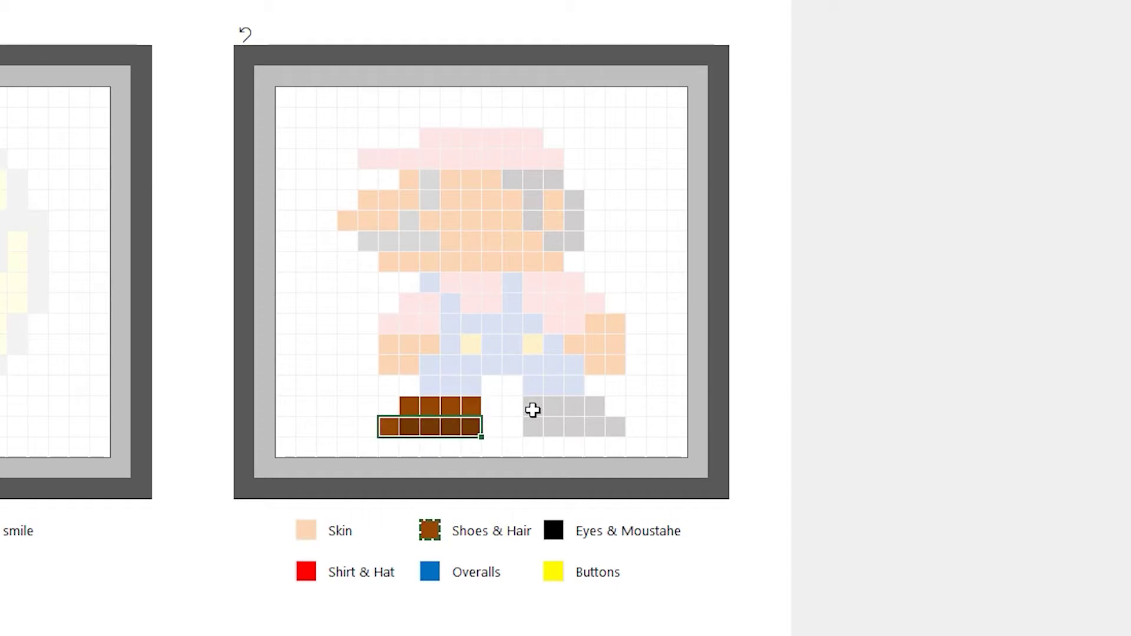
pyautogui.moveTo(533, 411); pyautogui.dragTo(593, 424)
pyautogui.hotkey('ctrl', 'v')
pyautogui.click(615, 426)
# Step: Paint Mario's hair and sideburn cells brown
pyautogui.hotkey('ctrl', 'v')
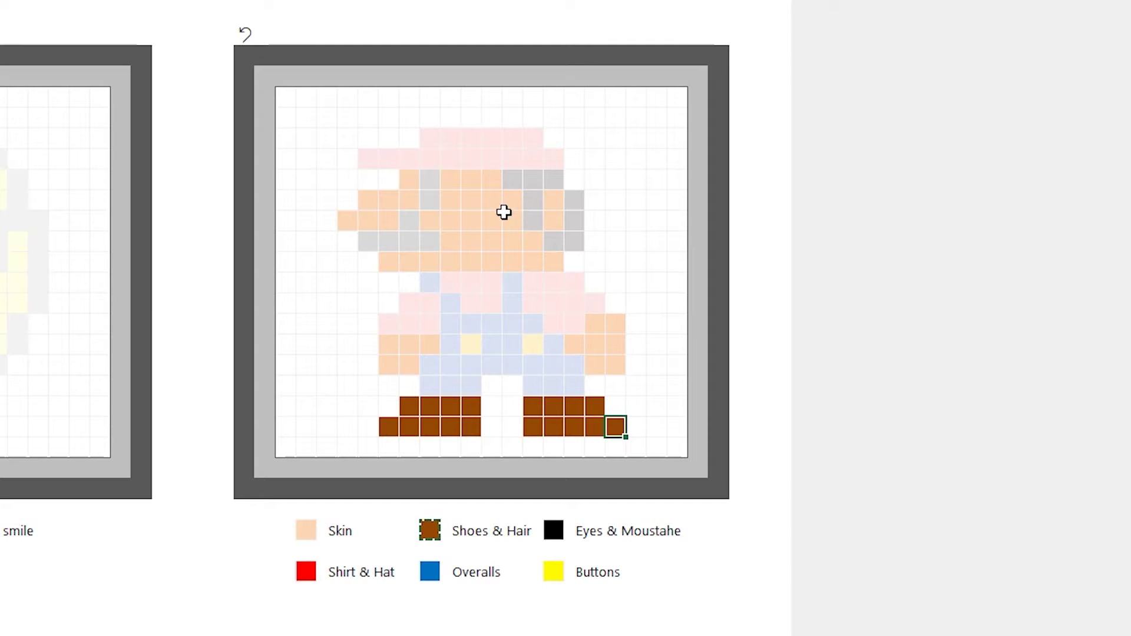
pyautogui.moveTo(536, 216); pyautogui.dragTo(576, 232)
pyautogui.hotkey('ctrl', 'v')
pyautogui.hotkey('ctrl', 'v')
pyautogui.hotkey('ctrl', 'v')
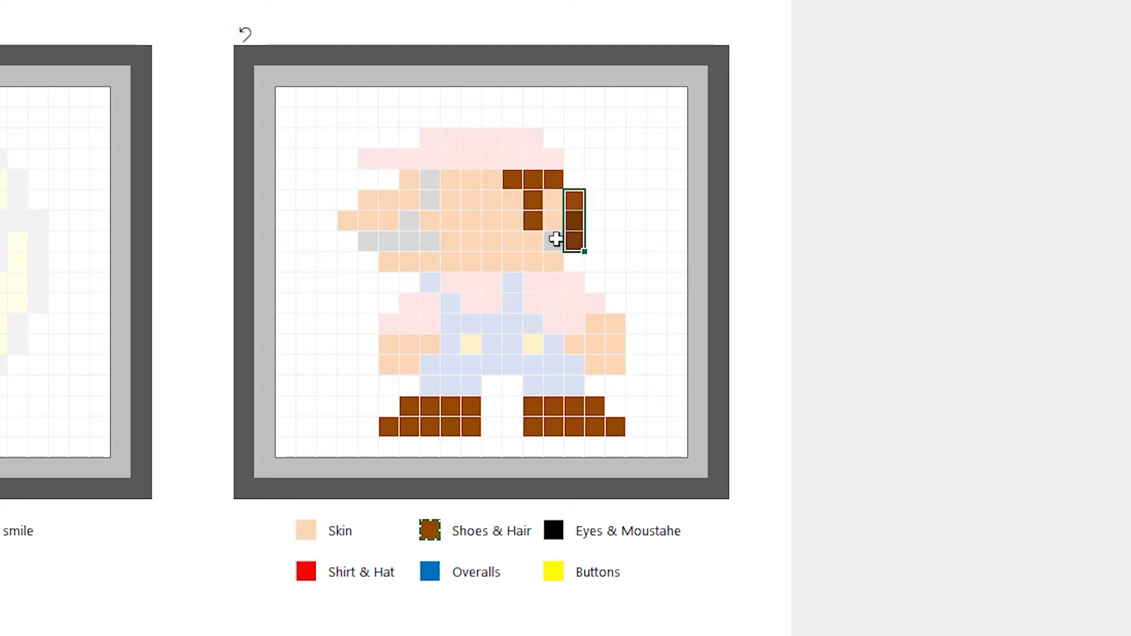
pyautogui.click(554, 241)
pyautogui.hotkey('ctrl', 'v')
pyautogui.moveTo(365, 243); pyautogui.dragTo(422, 239)
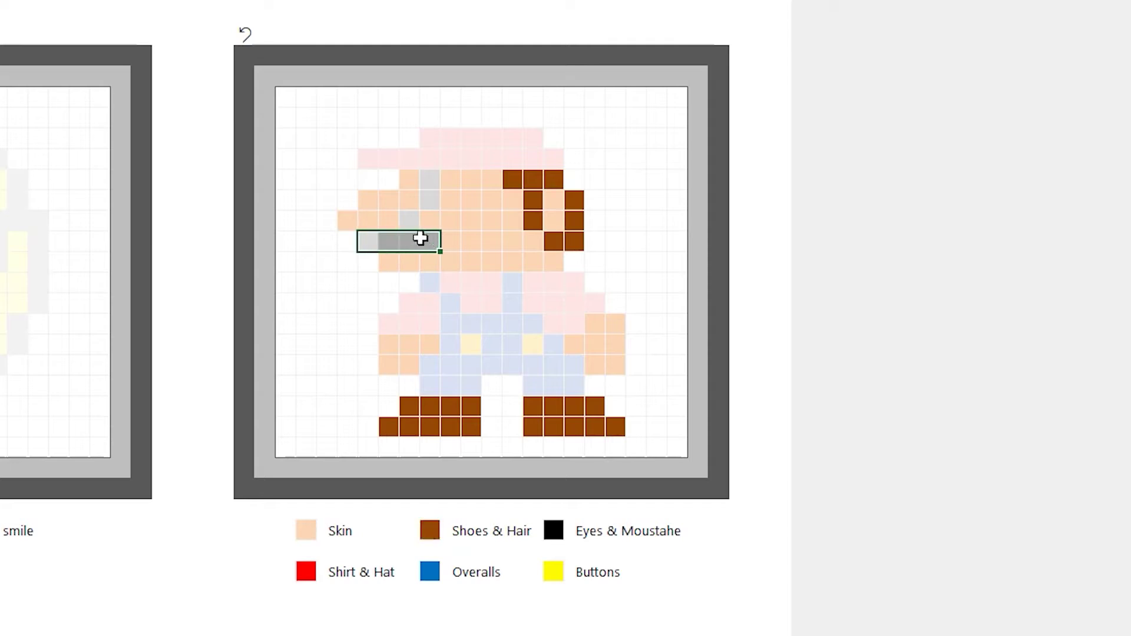
# Step: Colour Mario's eyes and moustache black with the Eyes & Moustache swatch
pyautogui.hotkey('ctrl', 'v')
pyautogui.click(408, 220)
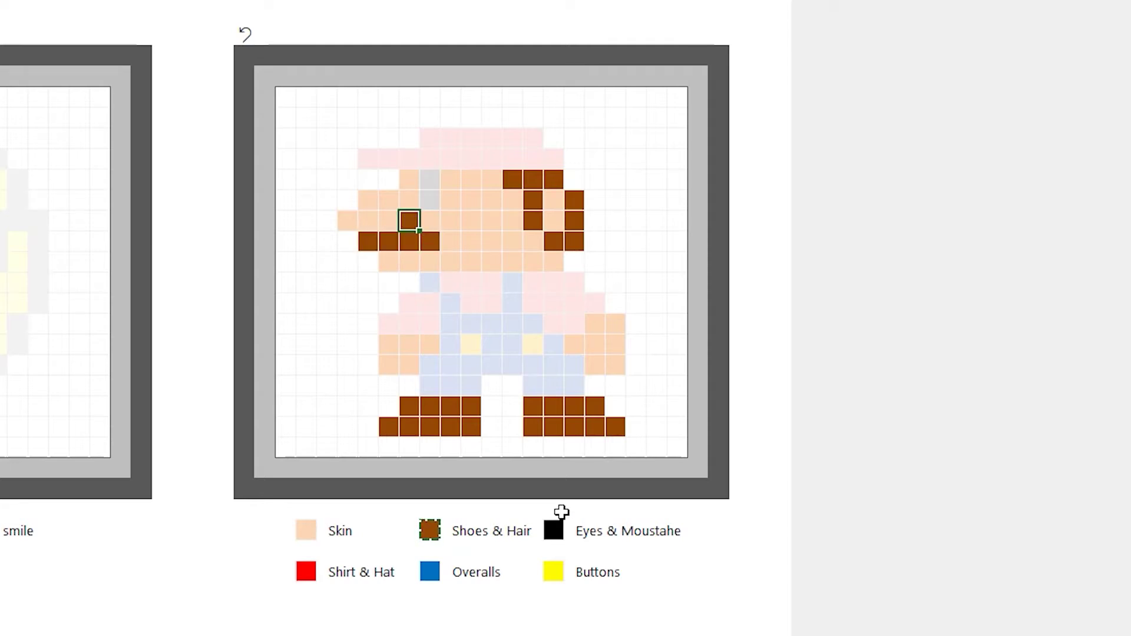
pyautogui.click(552, 531)
pyautogui.hotkey('ctrl', 'c')
pyautogui.moveTo(430, 178); pyautogui.dragTo(369, 240)
pyautogui.hotkey('ctrl', 'v')
pyautogui.hotkey('ctrl', 'v')
pyautogui.hotkey('ctrl', 'v')
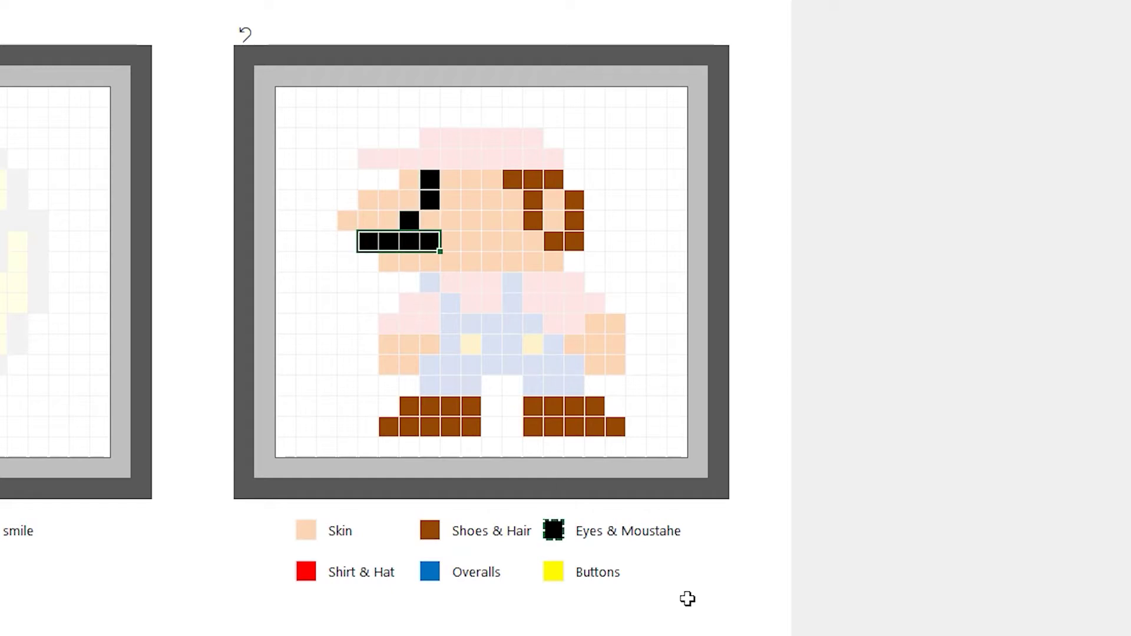
pyautogui.click(306, 571)
pyautogui.hotkey('ctrl', 'c')
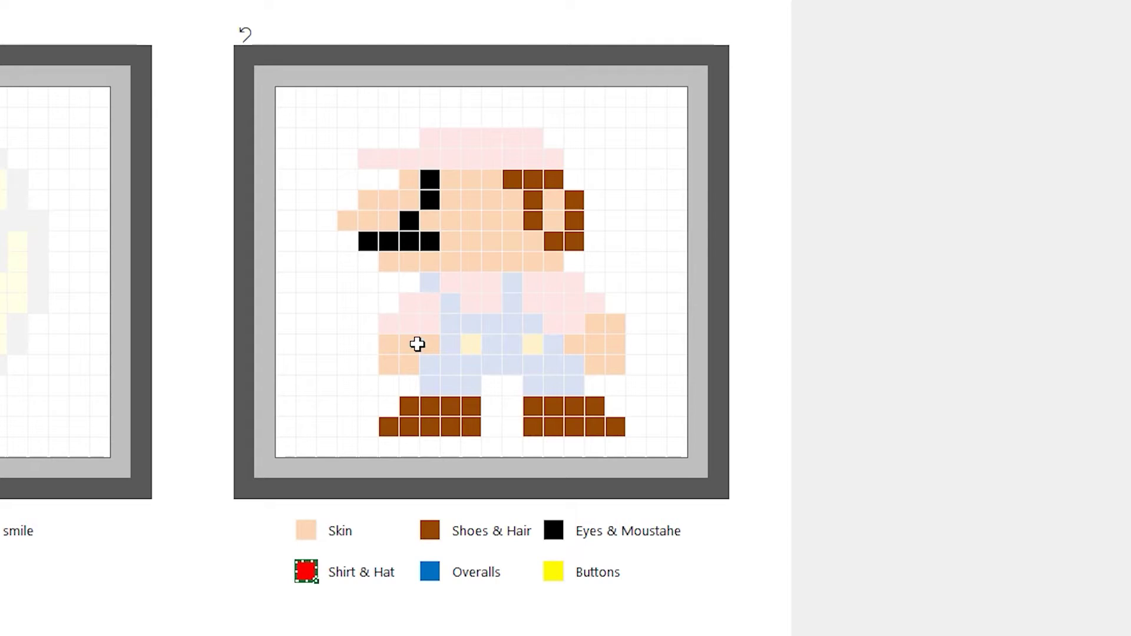
# Step: Colour Mario's sleeves, hat brim and hat top red
pyautogui.moveTo(395, 322); pyautogui.dragTo(555, 321)
pyautogui.hotkey('ctrl', 'v')
pyautogui.hotkey('ctrl', 'v')
pyautogui.hotkey('ctrl', 'v')
pyautogui.hotkey('ctrl', 'v')
pyautogui.hotkey('ctrl', 'v')
pyautogui.hotkey('ctrl', 'v')
pyautogui.hotkey('ctrl', 'v')
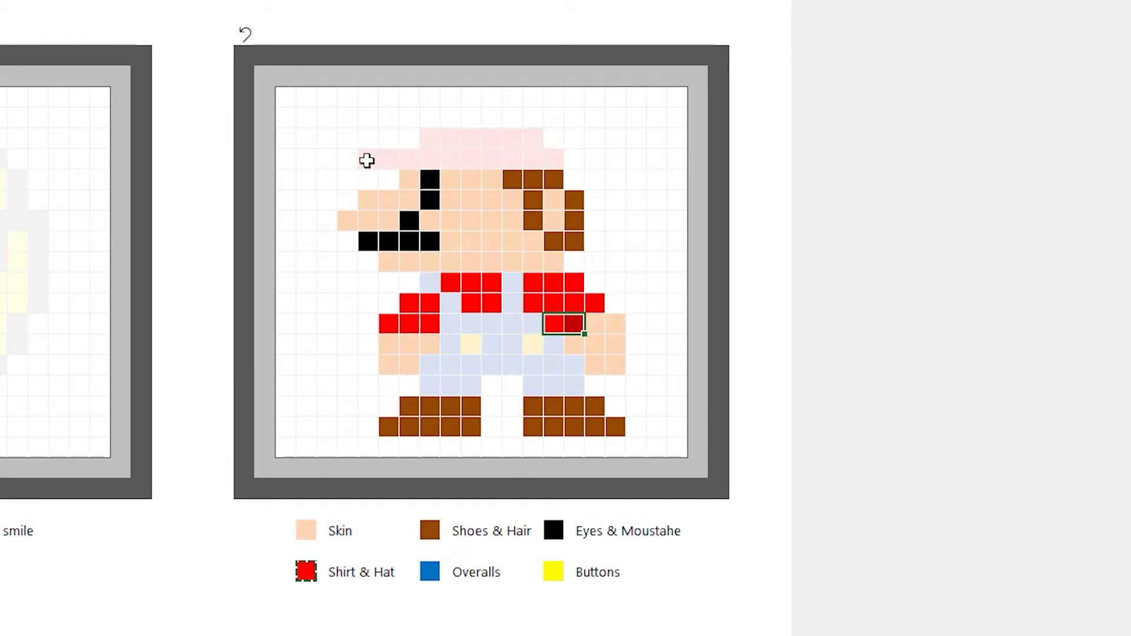
pyautogui.moveTo(365, 160); pyautogui.dragTo(434, 139)
pyautogui.hotkey('ctrl', 'v')
pyautogui.click(533, 138)
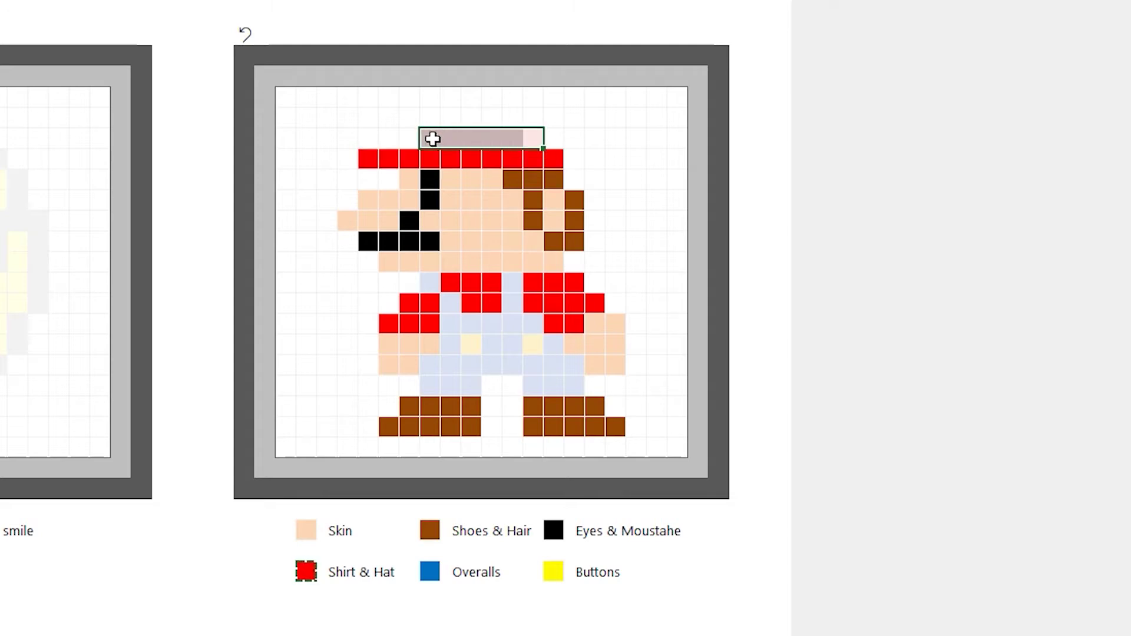
pyautogui.hotkey('ctrl', 'v')
# Step: Paint Mario's overall straps blue with the Overalls swatch
pyautogui.click(430, 572)
pyautogui.hotkey('ctrl', 'c')
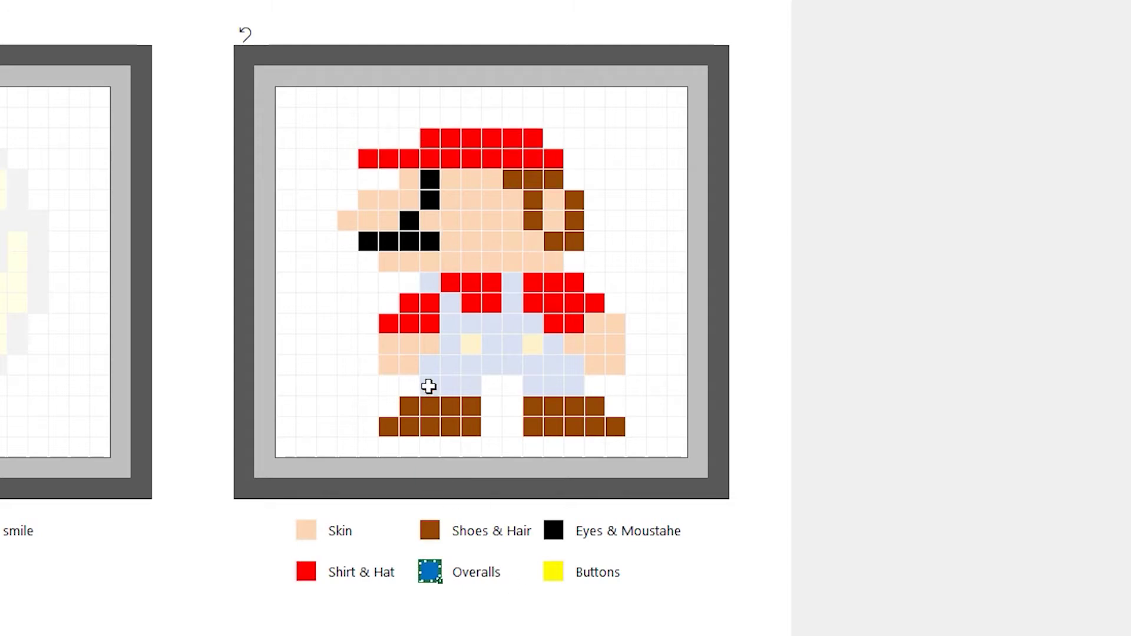
pyautogui.click(430, 283)
pyautogui.hotkey('ctrl', 'v')
pyautogui.moveTo(451, 305); pyautogui.dragTo(534, 385)
pyautogui.hotkey('ctrl', 'v')
# Step: Fill the overalls' legs, waist and bib cells with blue
pyautogui.hotkey('ctrl', 'v')
pyautogui.hotkey('ctrl', 'v')
pyautogui.moveTo(450, 389); pyautogui.dragTo(471, 386)
pyautogui.hotkey('ctrl', 'v')
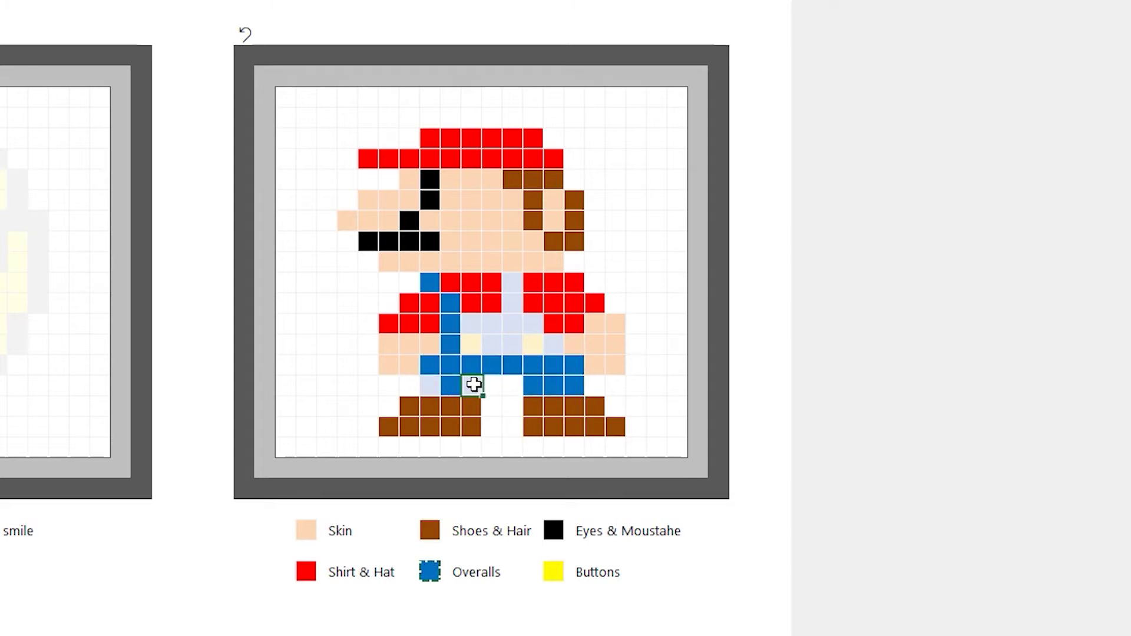
pyautogui.click(429, 386)
pyautogui.hotkey('ctrl', 'v')
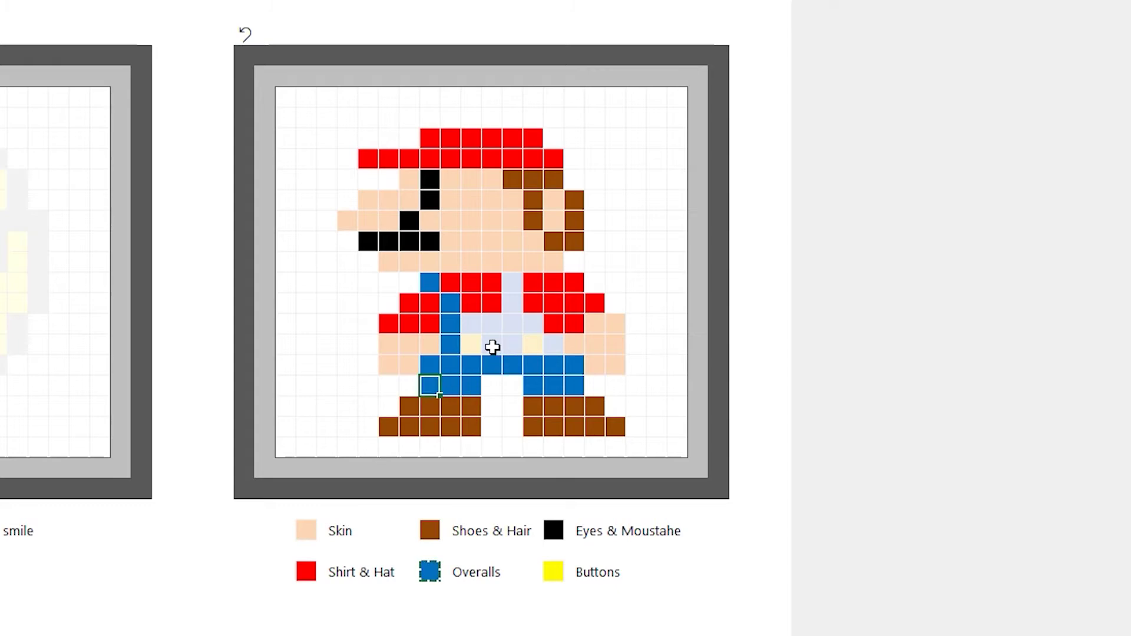
pyautogui.moveTo(492, 347); pyautogui.dragTo(533, 324)
pyautogui.hotkey('ctrl', 'v')
pyautogui.hotkey('ctrl', 'v')
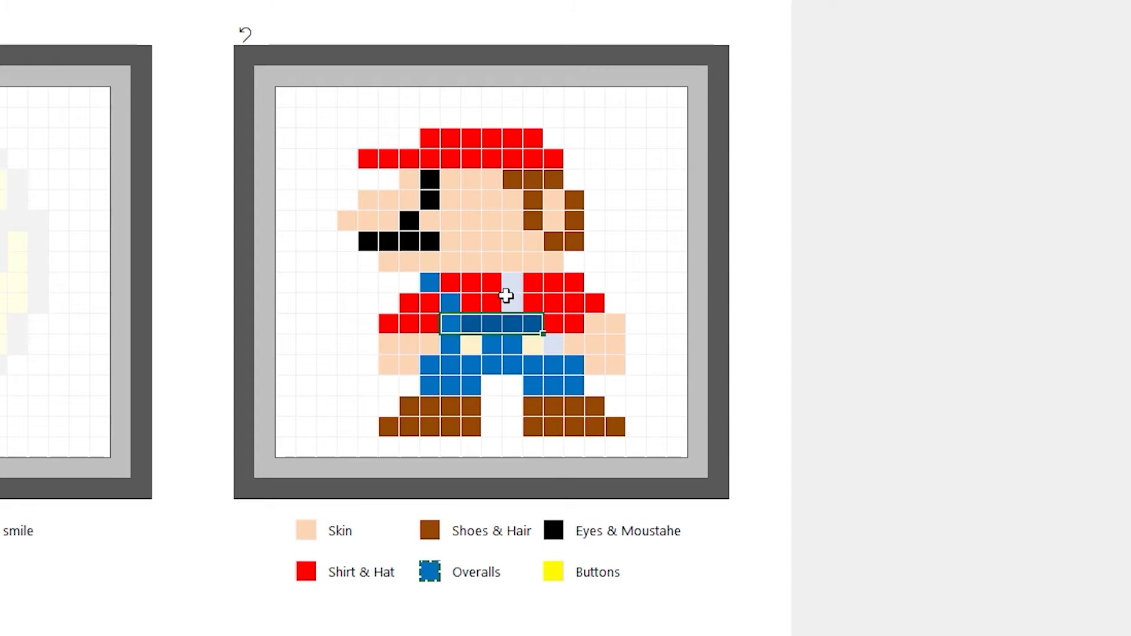
pyautogui.moveTo(510, 282); pyautogui.dragTo(510, 296)
pyautogui.hotkey('ctrl', 'v')
pyautogui.click(553, 346)
pyautogui.hotkey('ctrl', 'v')
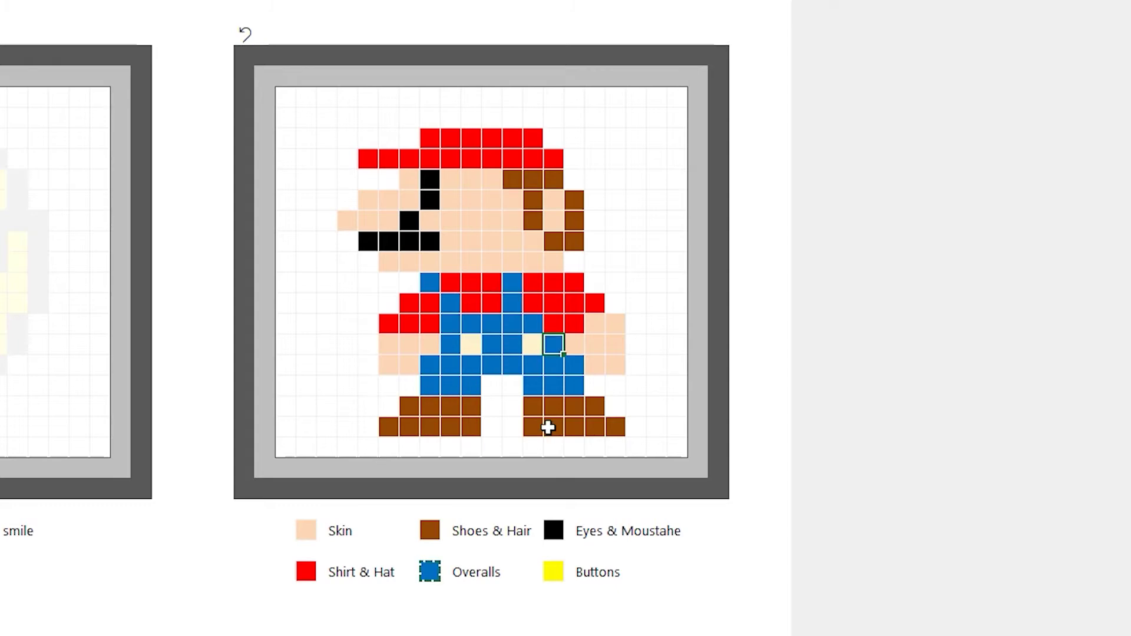
# Step: Add two yellow buttons to Mario's overalls
pyautogui.click(554, 572)
pyautogui.hotkey('ctrl', 'c')
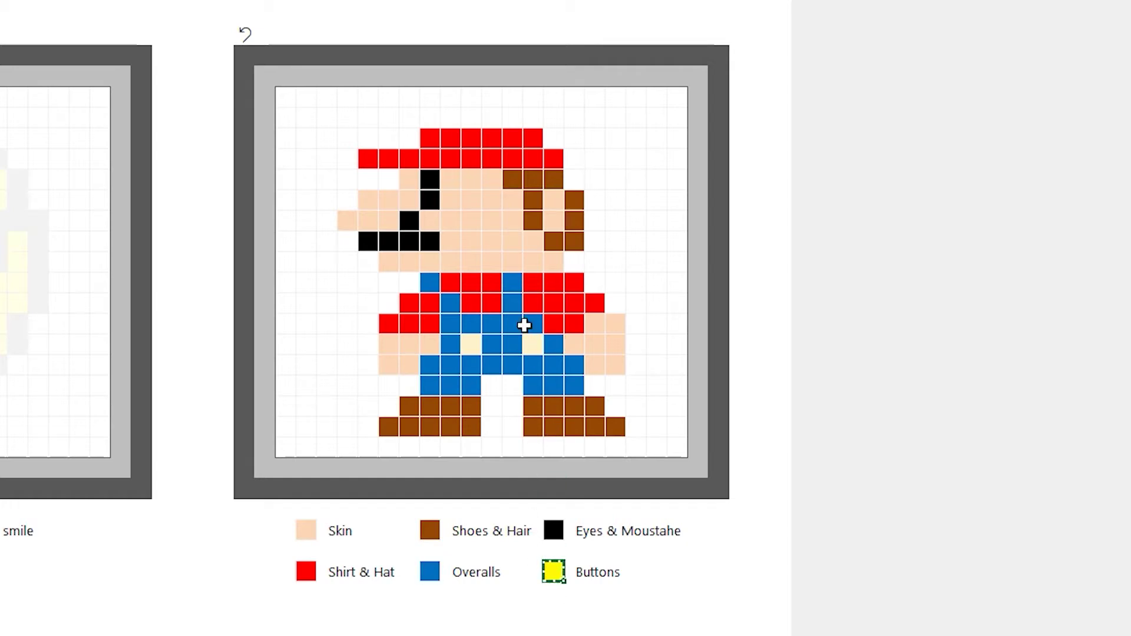
pyautogui.click(531, 344)
pyautogui.hotkey('ctrl', 'v')
pyautogui.click(472, 346)
pyautogui.hotkey('ctrl', 'v')
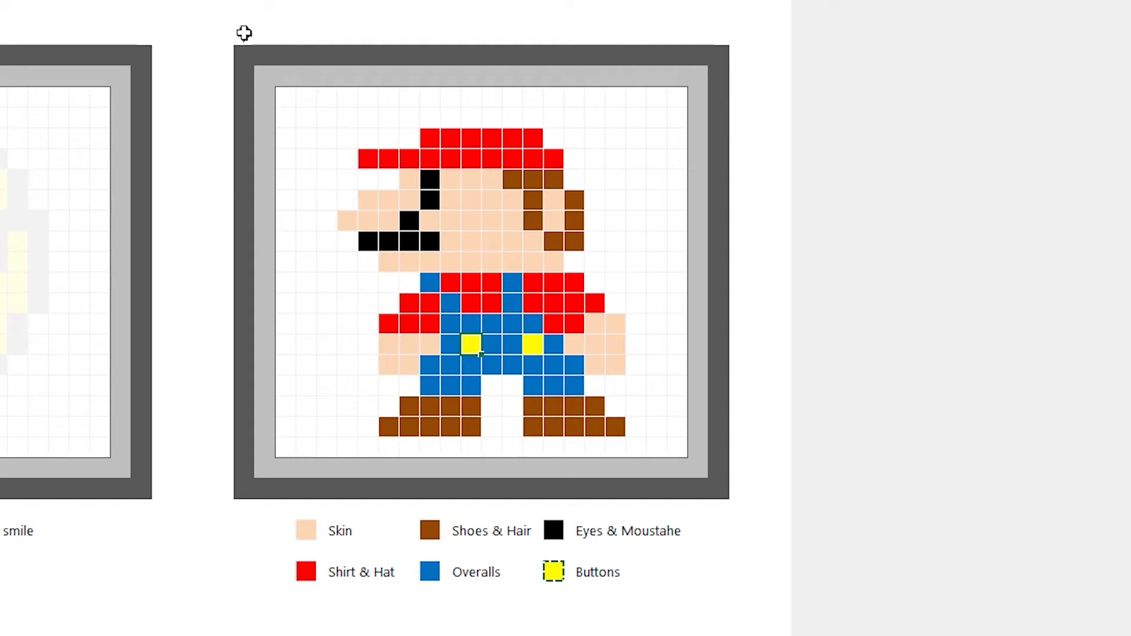
# Step: Paint a black Outline block over the smiley's right side, then reset the frame to its template
pyautogui.press('Escape')
pyautogui.hotkey('ctrl', 'a')
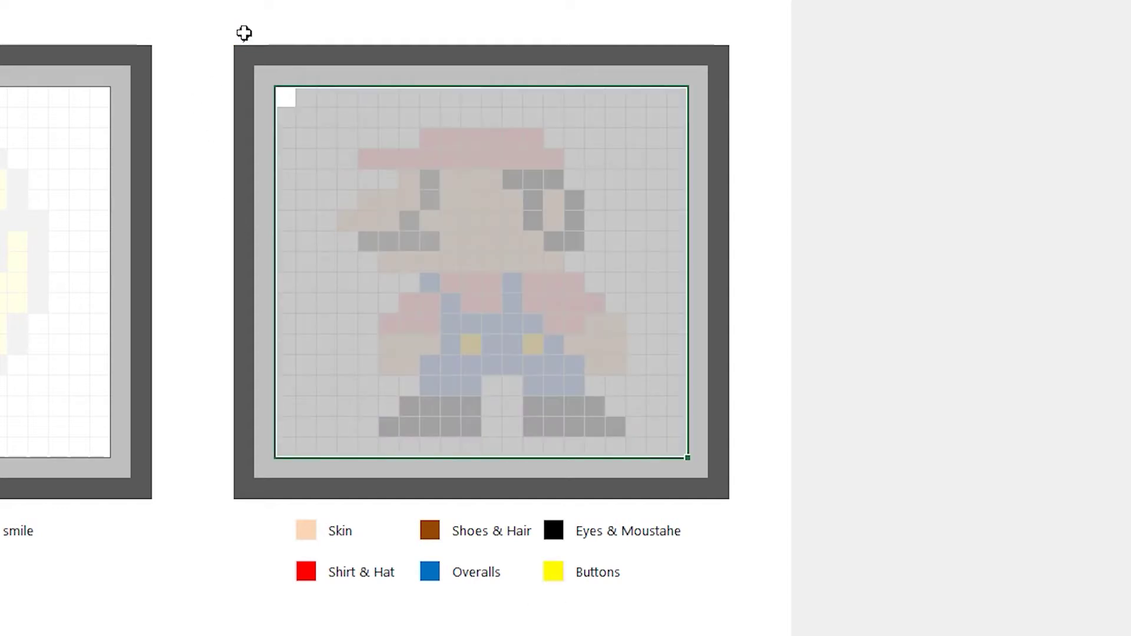
pyautogui.click(634, 180)
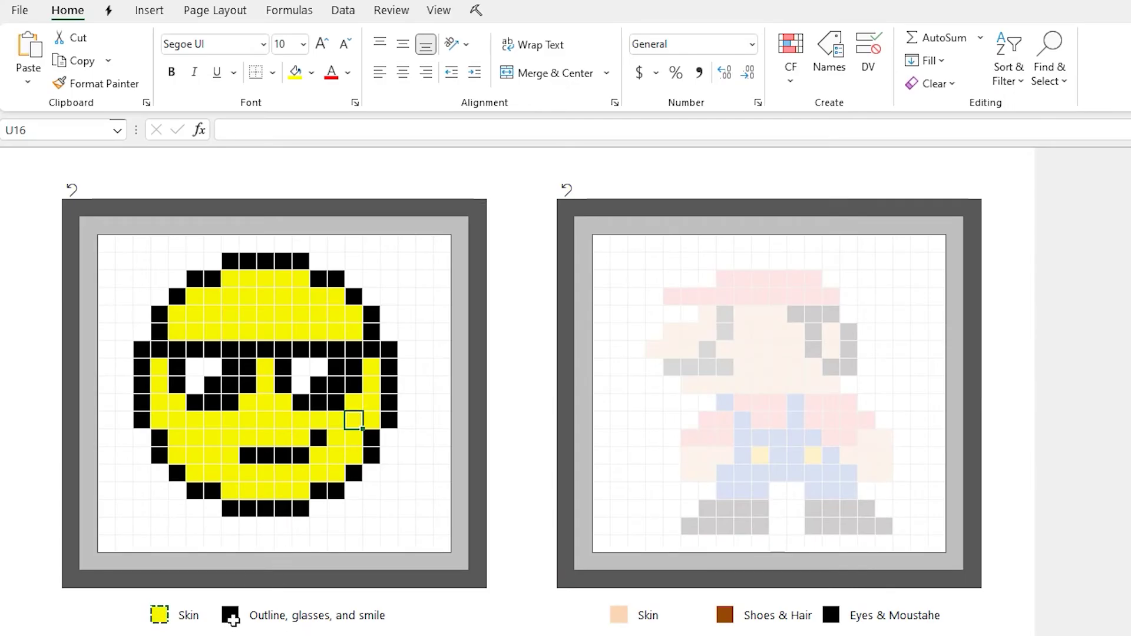
pyautogui.click(232, 617)
pyautogui.hotkey('ctrl', 'c')
pyautogui.moveTo(405, 494); pyautogui.dragTo(230, 349)
pyautogui.hotkey('ctrl', 'v')
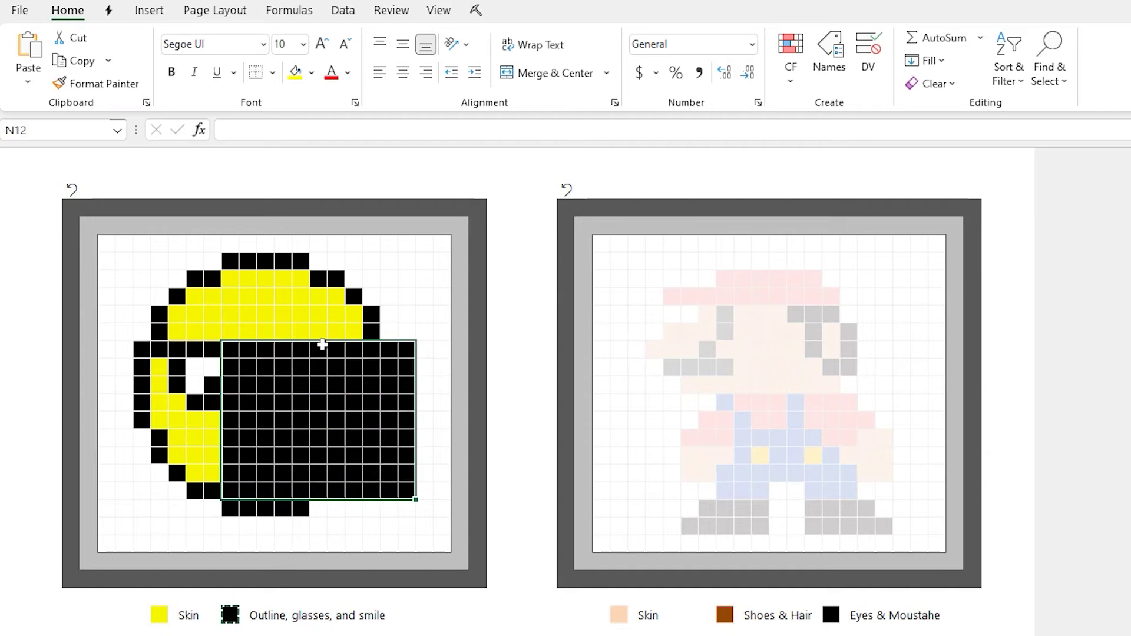
pyautogui.click(72, 187)
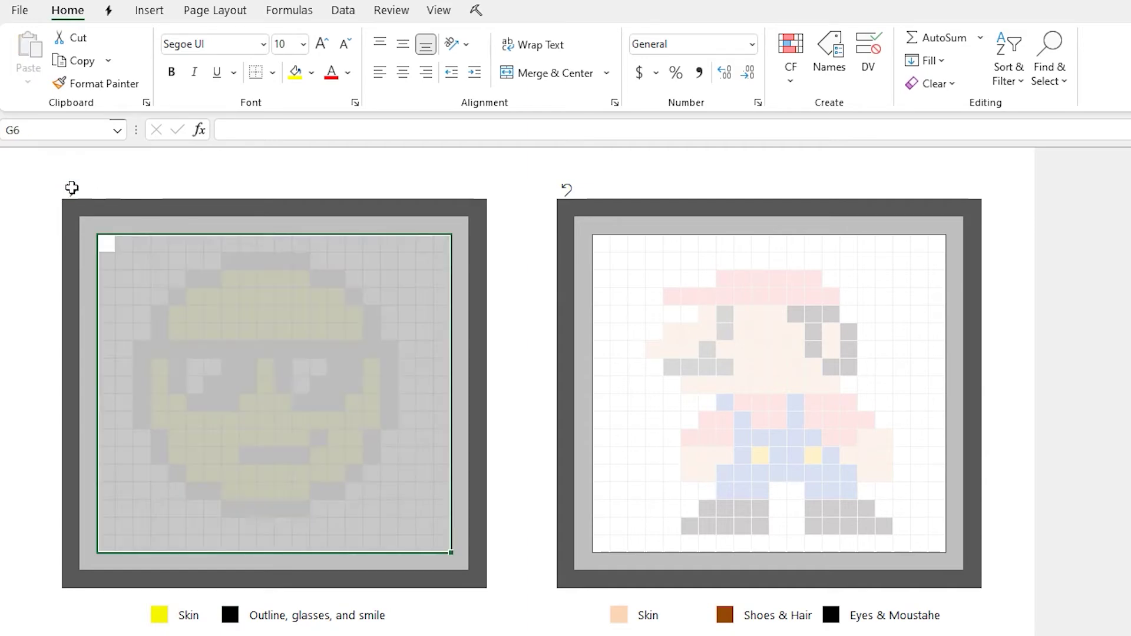
pyautogui.click(147, 279)
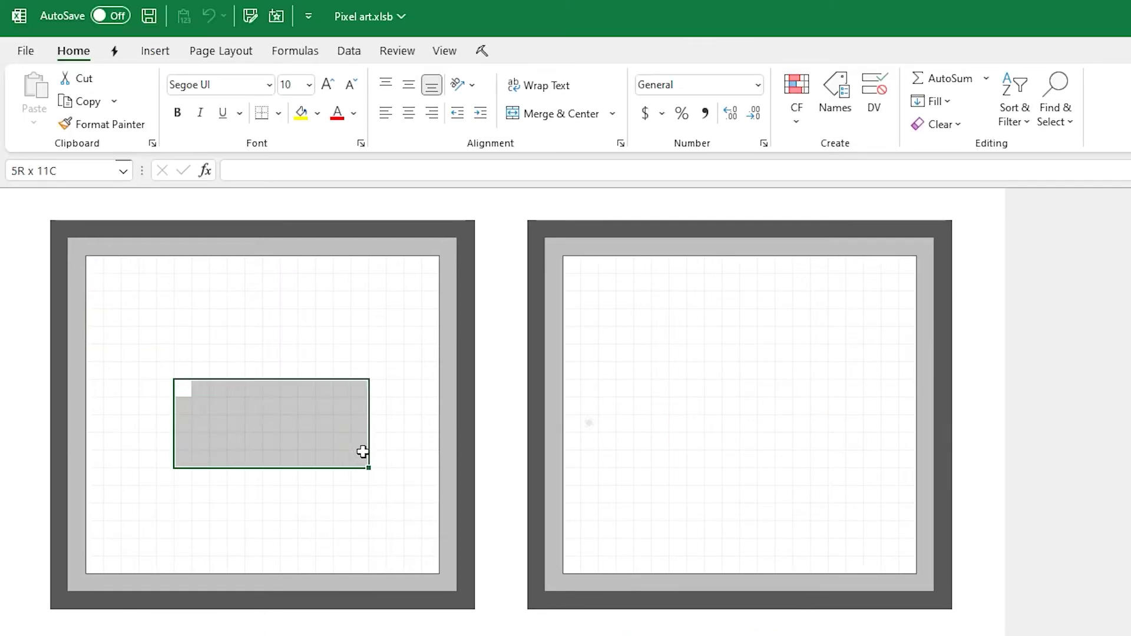
# Step: Fill a wide block of cells in the empty frame with black
pyautogui.moveTo(363, 452); pyautogui.dragTo(369, 462)
pyautogui.click(318, 123)
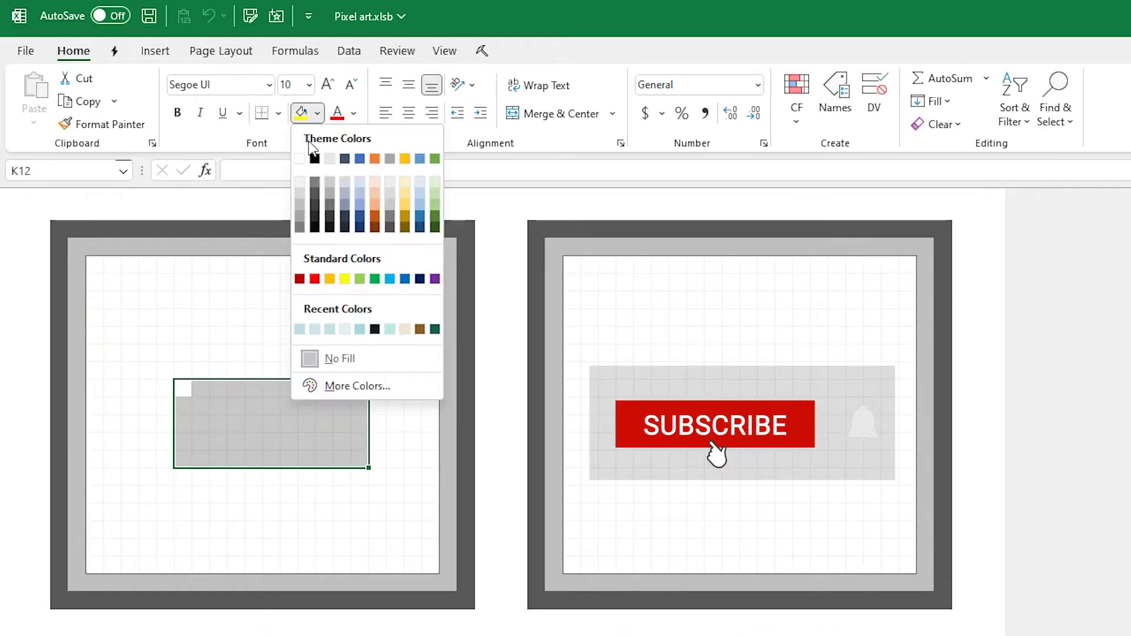
pyautogui.click(313, 158)
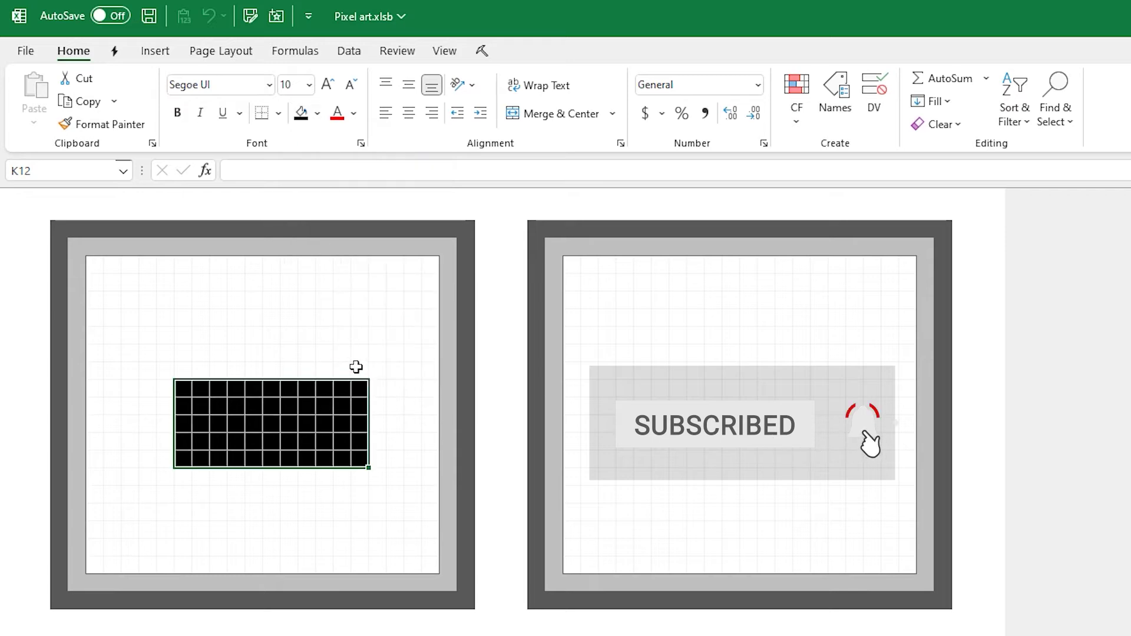
# Step: Add two black 2x2 squares above the block as eyes
pyautogui.moveTo(361, 370); pyautogui.dragTo(338, 312)
pyautogui.moveTo(218, 297); pyautogui.dragTo(207, 326)
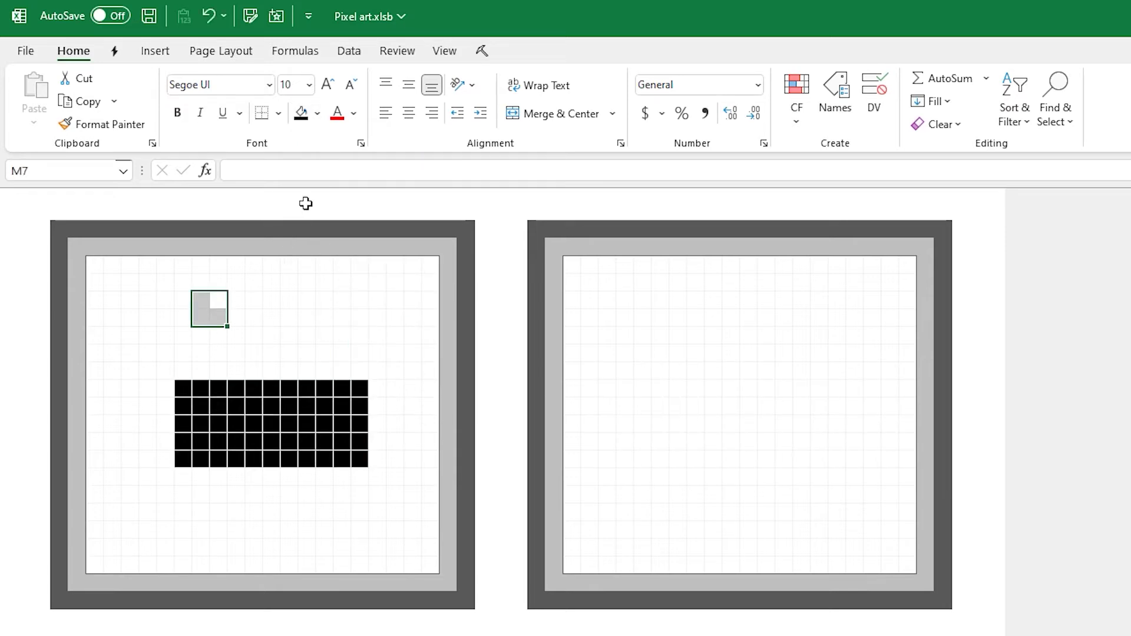
pyautogui.click(302, 117)
pyautogui.moveTo(324, 301); pyautogui.dragTo(343, 321)
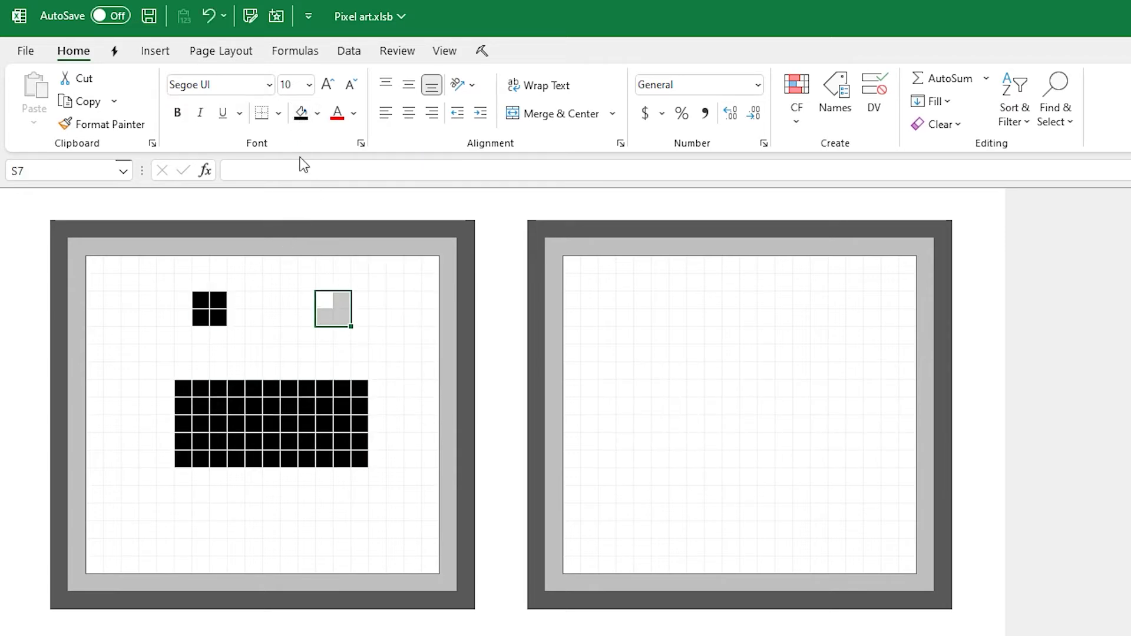
pyautogui.click(302, 114)
pyautogui.click(322, 317)
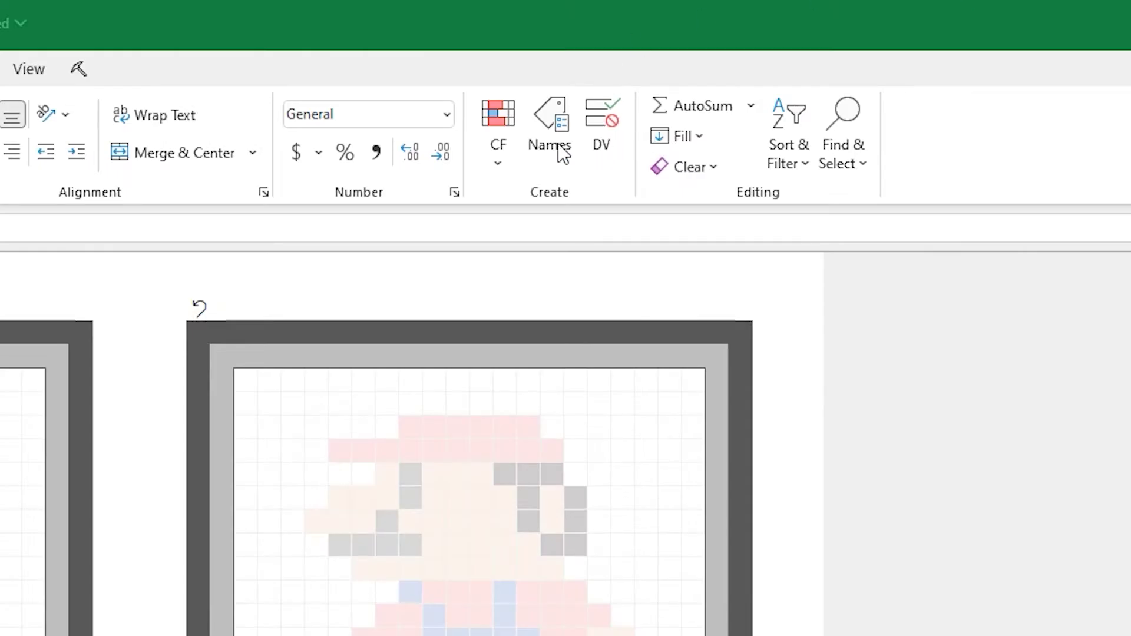
# Step: Check in Name Manager which swatch cells the colorSwatch name covers
pyautogui.click(552, 131)
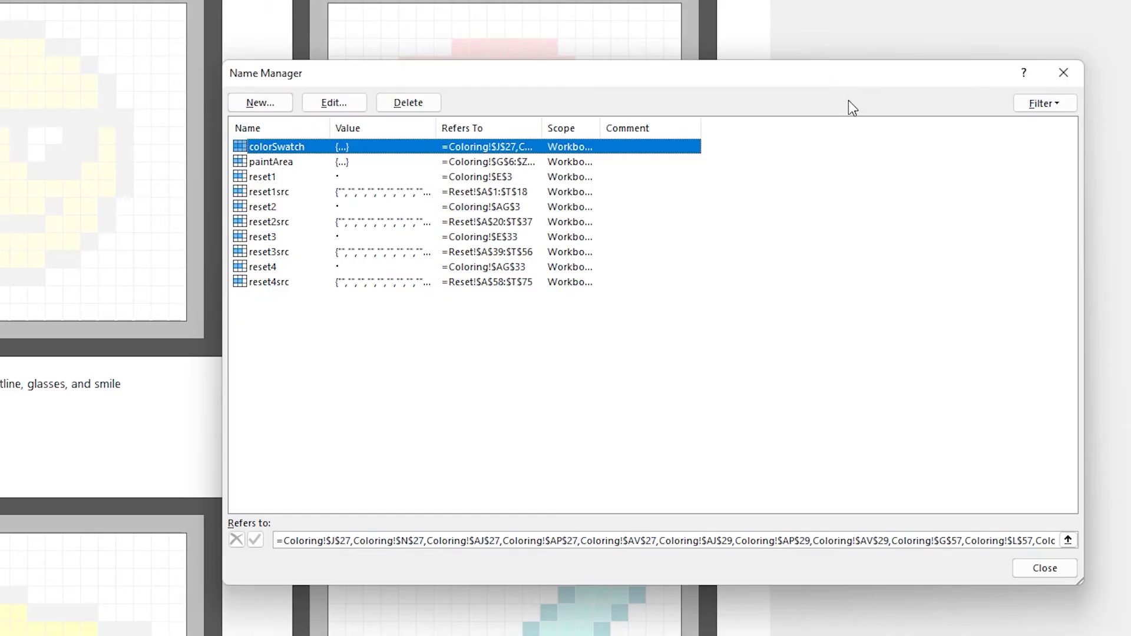
pyautogui.click(1068, 540)
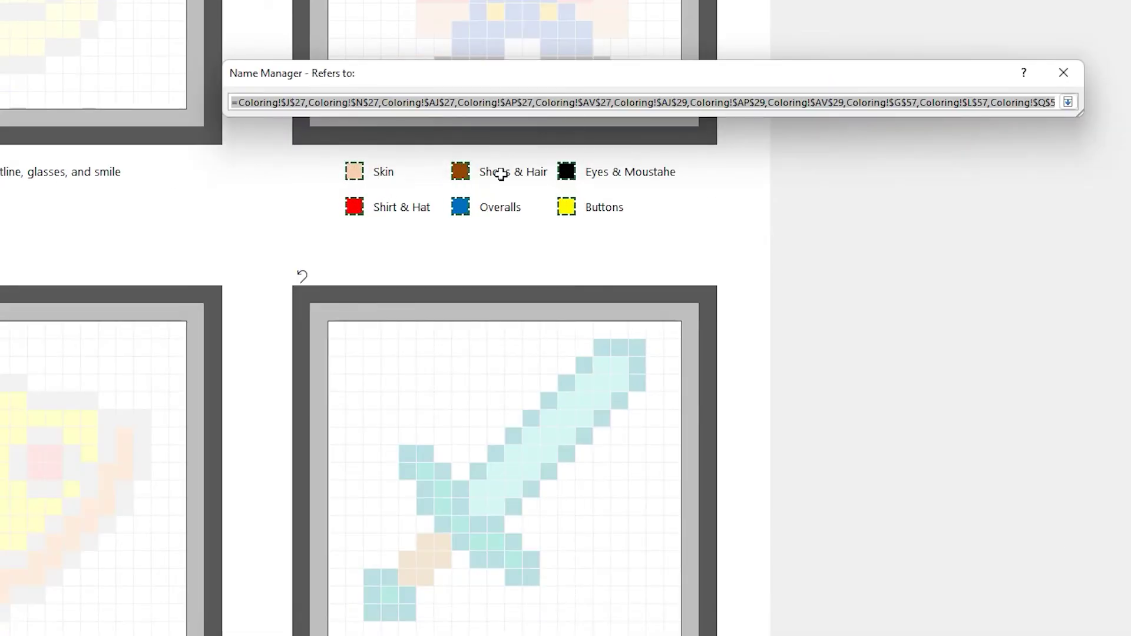
pyautogui.scroll(-3, 884, 211)
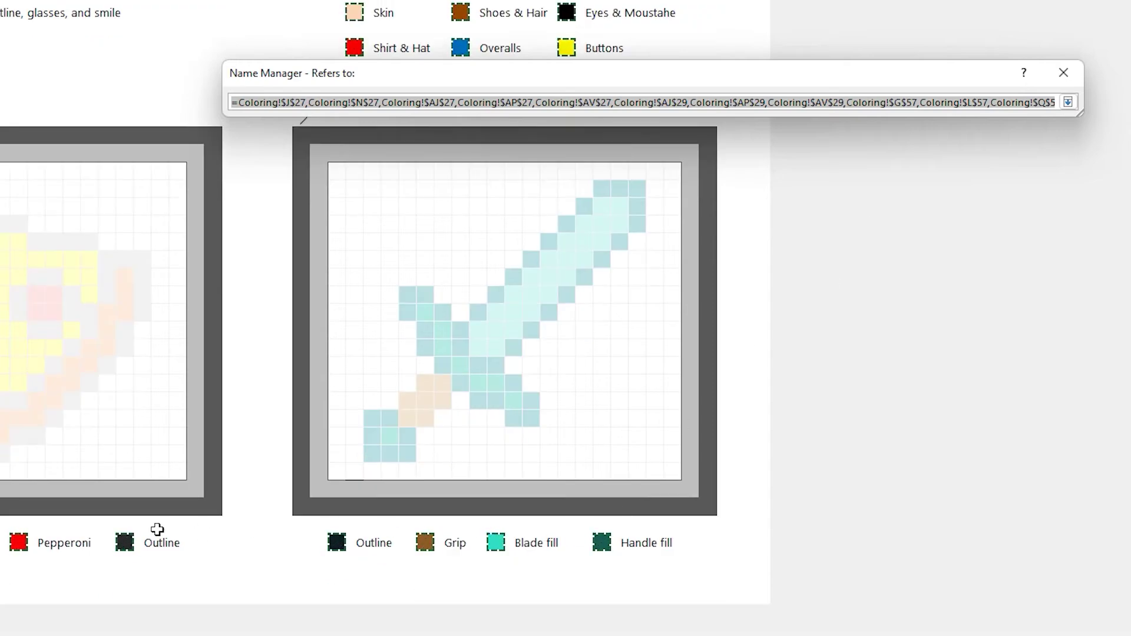
pyautogui.scroll(7, 119, 270)
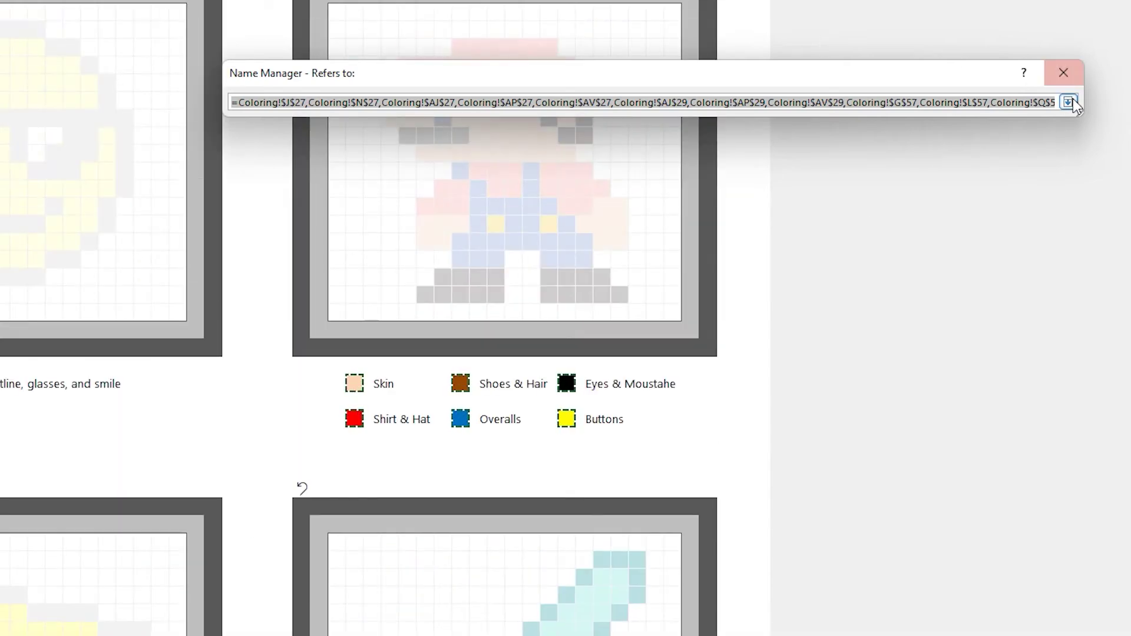
pyautogui.click(1068, 102)
# Step: View the frame ranges that the paintArea name refers to
pyautogui.click(341, 162)
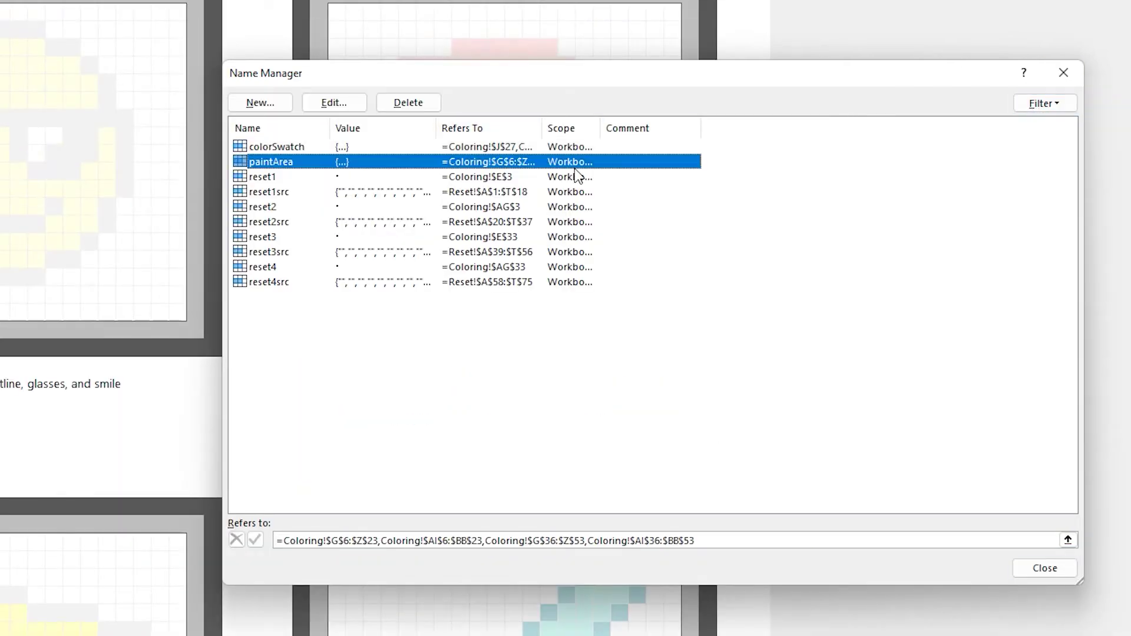
pyautogui.click(1067, 540)
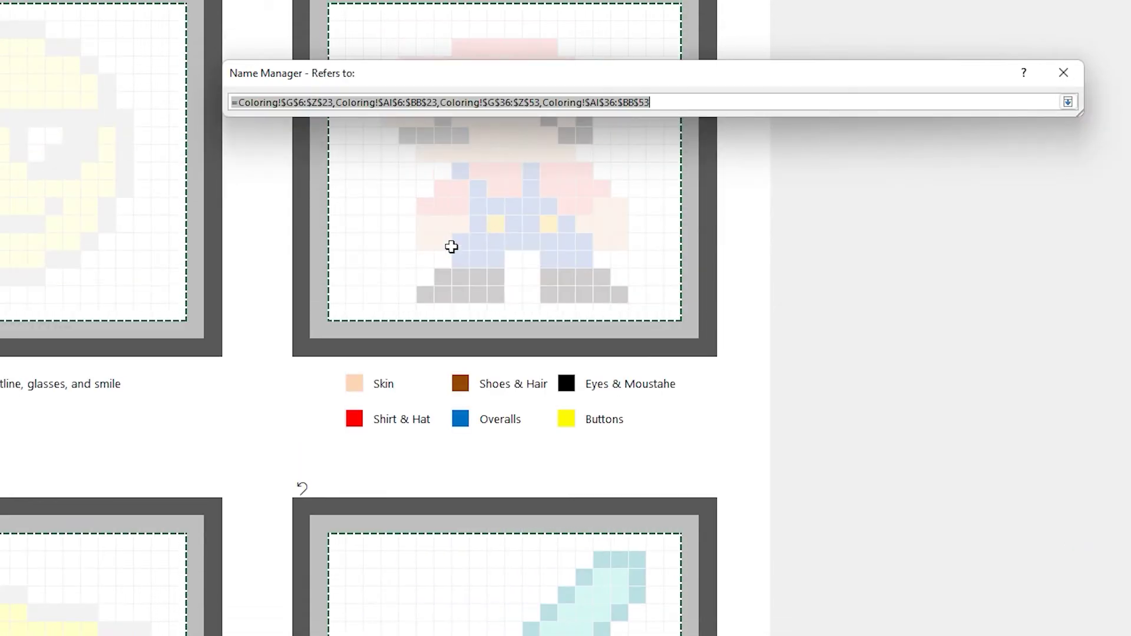
pyautogui.scroll(-5, 452, 245)
pyautogui.scroll(5, 513, 295)
pyautogui.click(1073, 105)
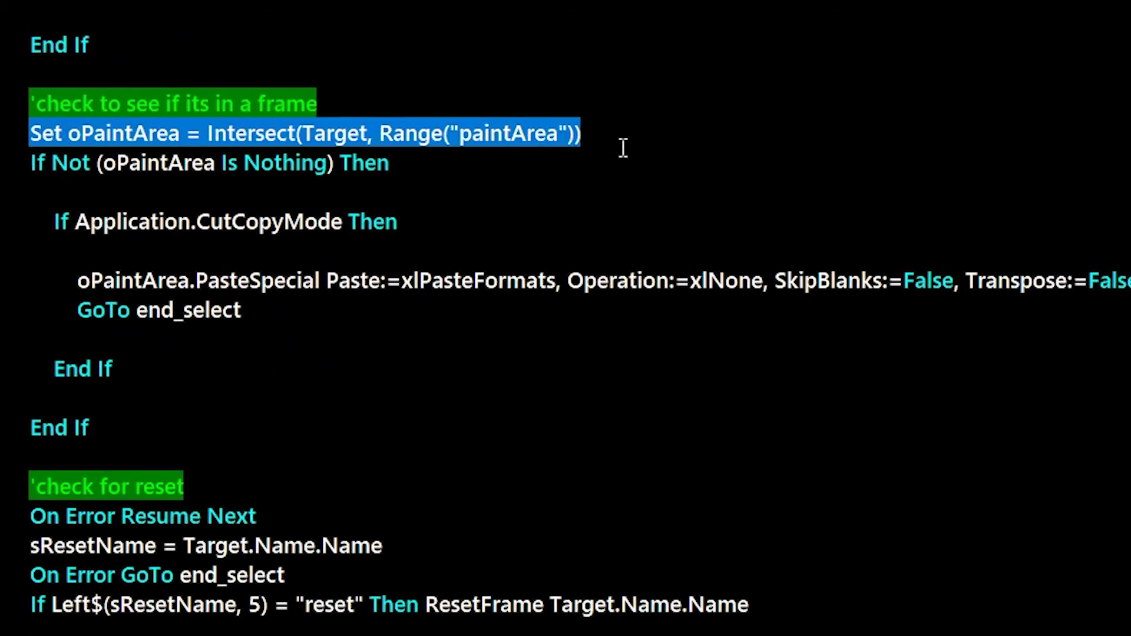
# Step: Review the Worksheet_SelectionChange paintArea check and ResetFrame's copy-from-source line
pyautogui.click(741, 164)
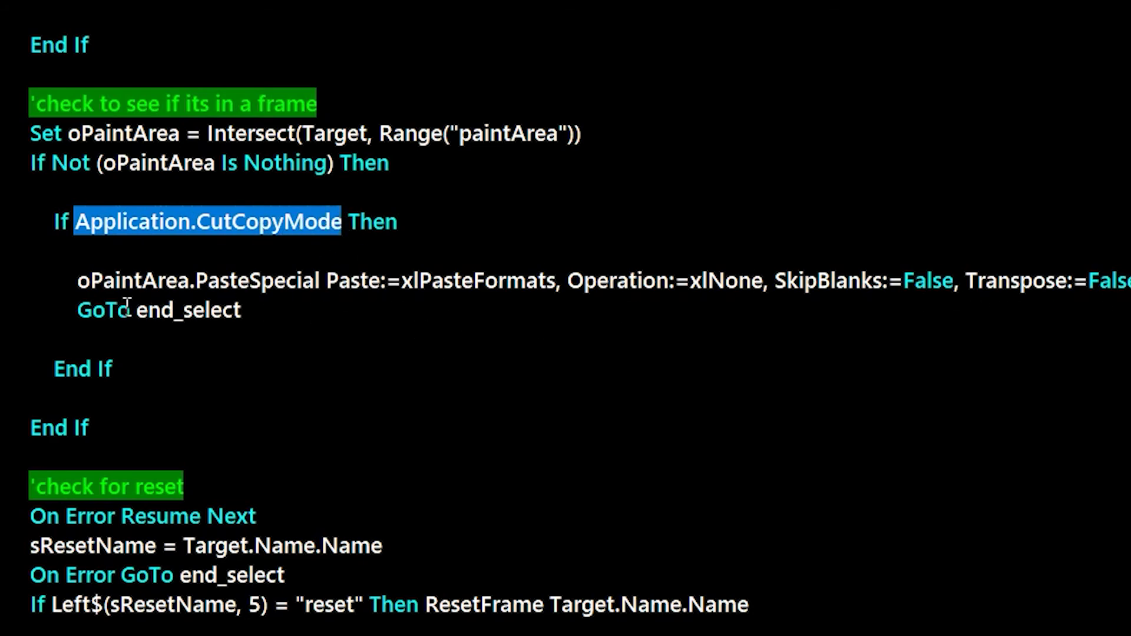
pyautogui.click(97, 282)
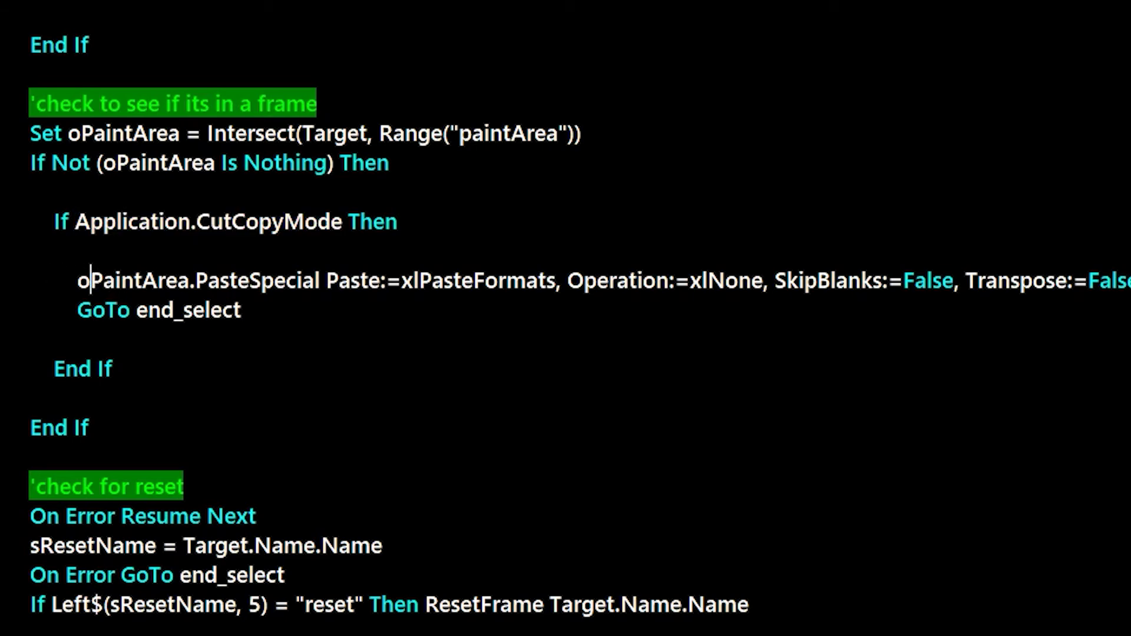
pyautogui.scroll(-5, 536, 460)
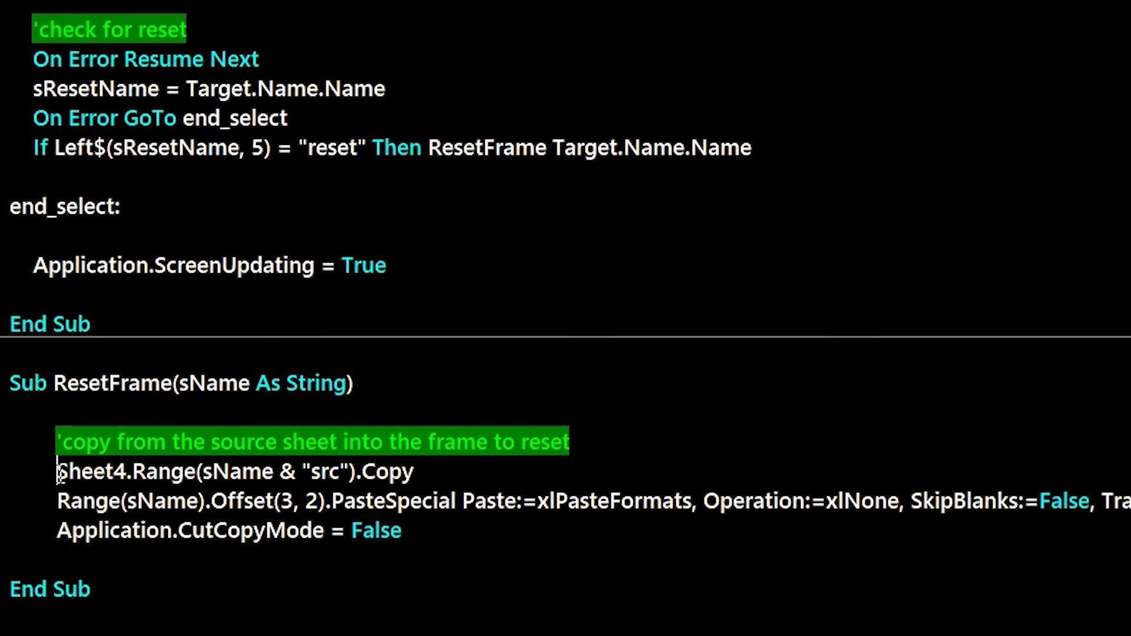
pyautogui.moveTo(97, 474); pyautogui.dragTo(422, 476)
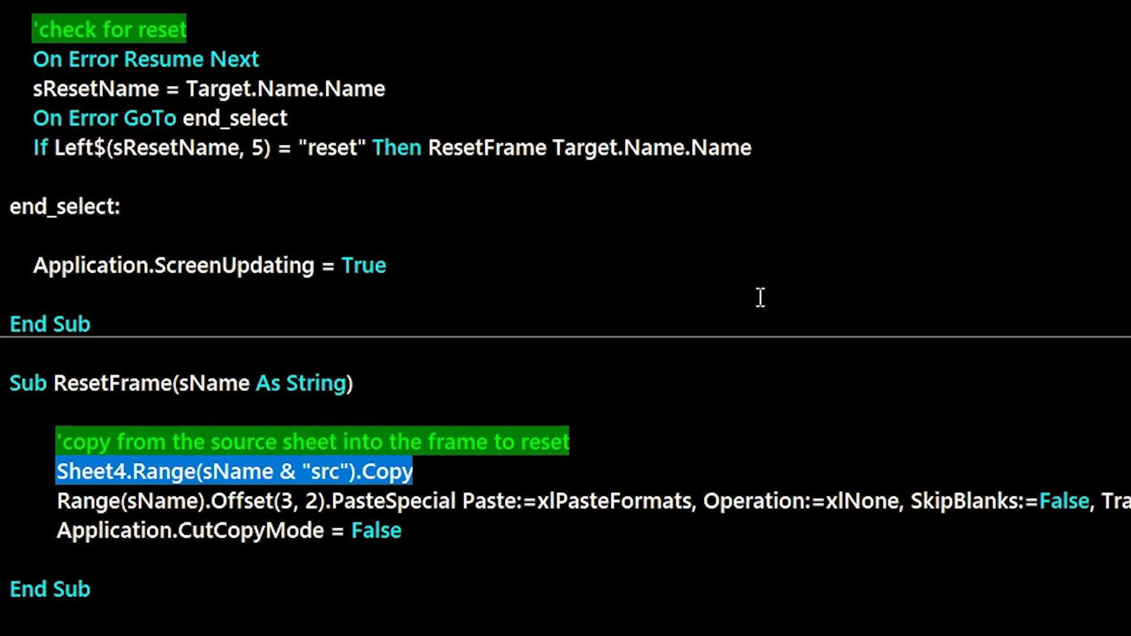
pyautogui.click(341, 474)
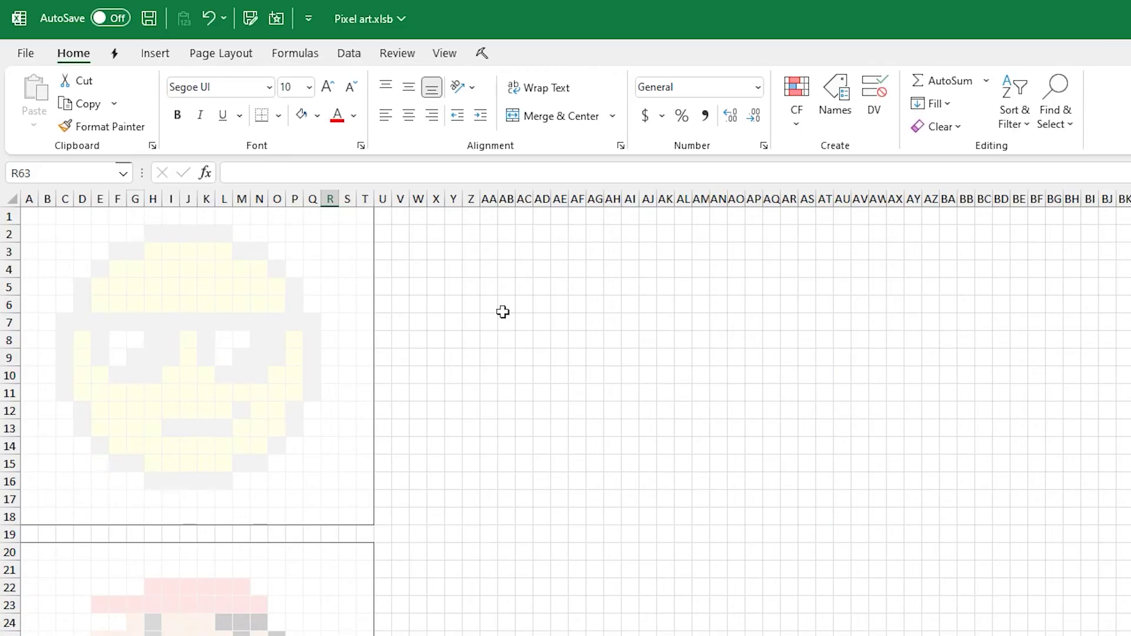
# Step: Unhide the Reset sheet and scroll through its faded template pictures
pyautogui.click(475, 304)
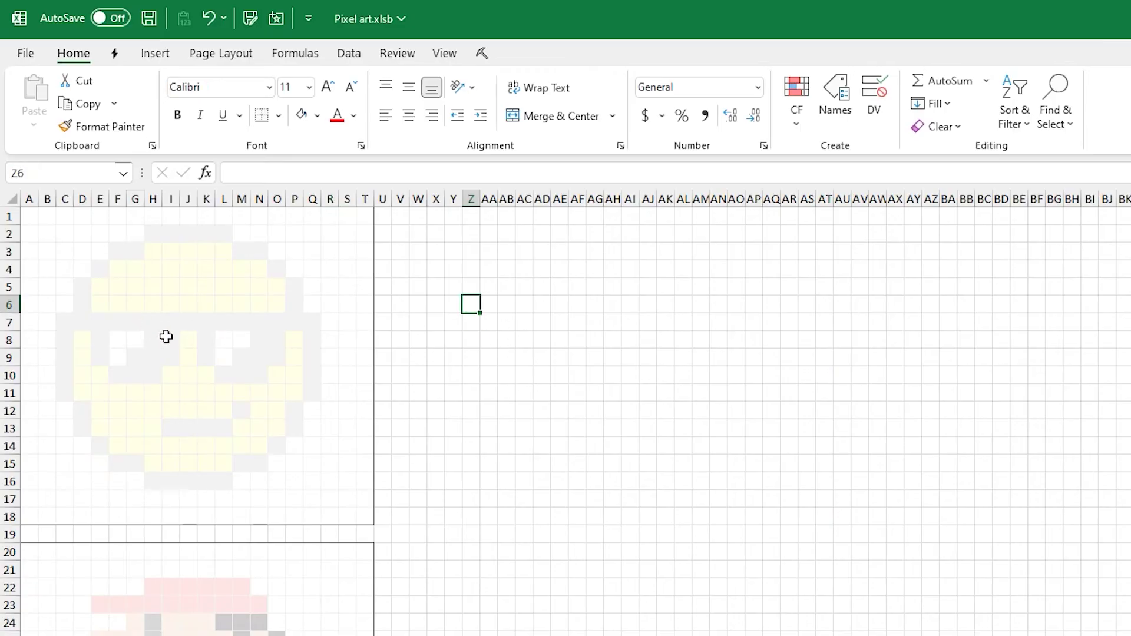
pyautogui.scroll(-11, 166, 336)
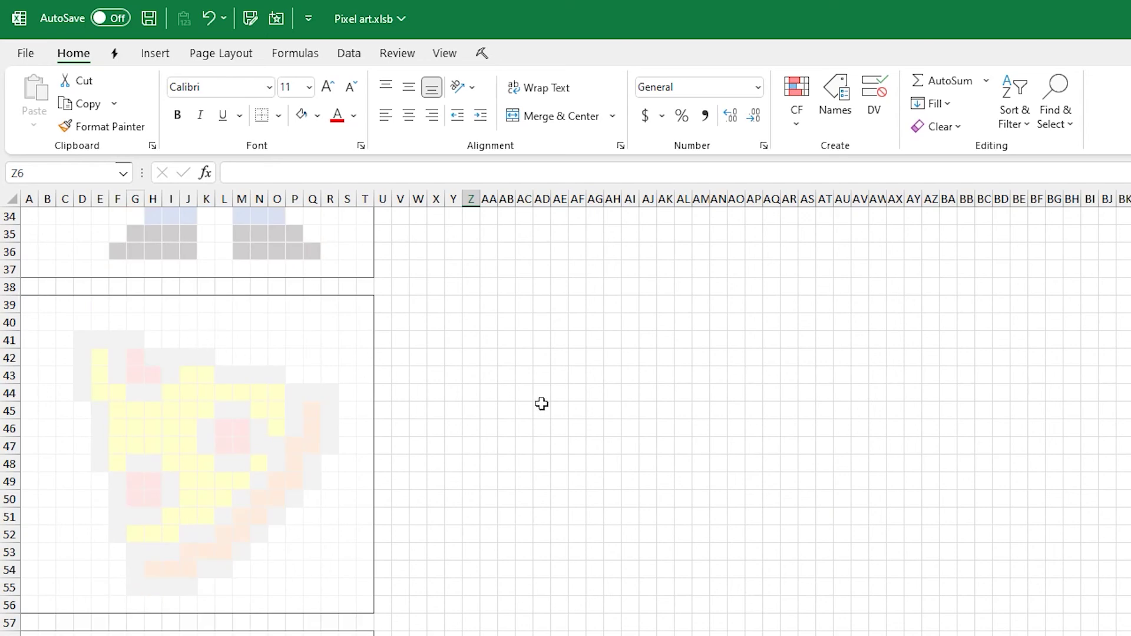
pyautogui.scroll(-5, 537, 407)
pyautogui.scroll(8, 554, 433)
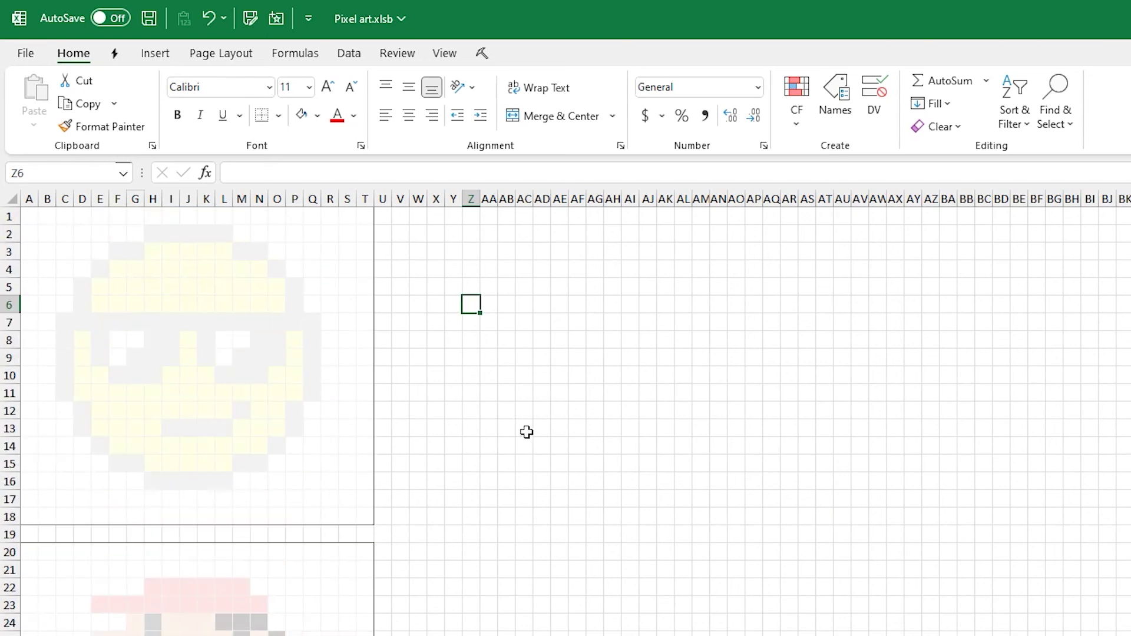